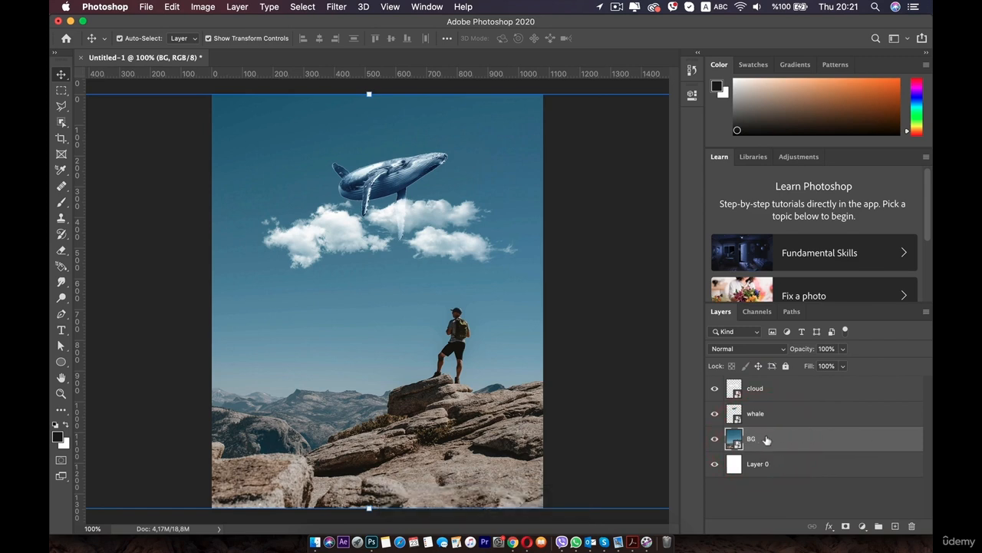
Group the cloud, whale and BG layers together, leaving Layer 0 outside the group.
key("shift")
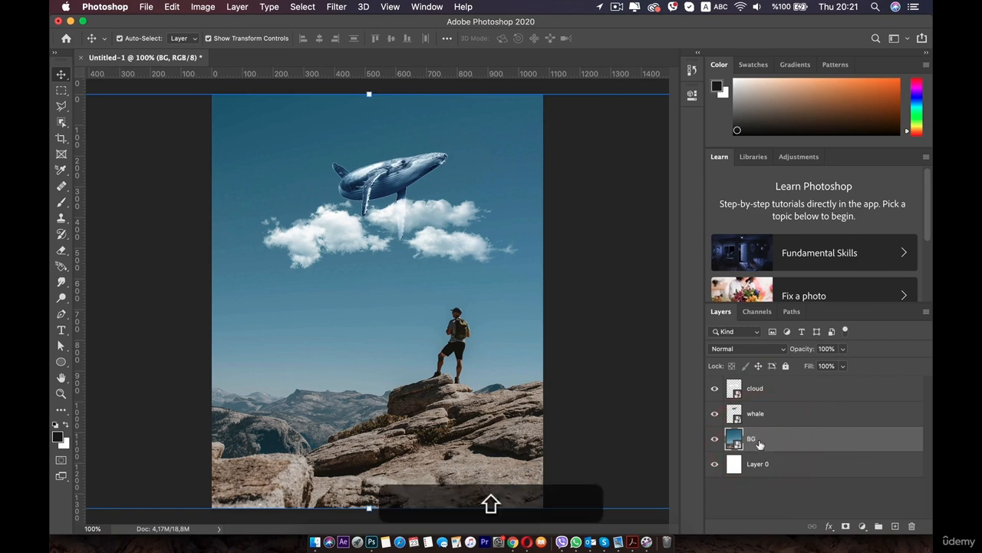
left_click(782, 391, "shift")
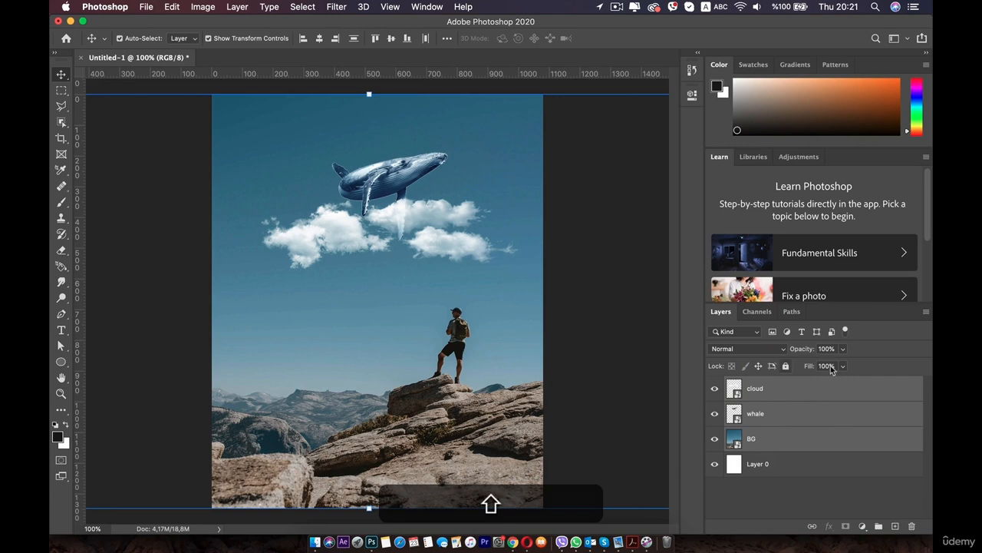
right_click(764, 390)
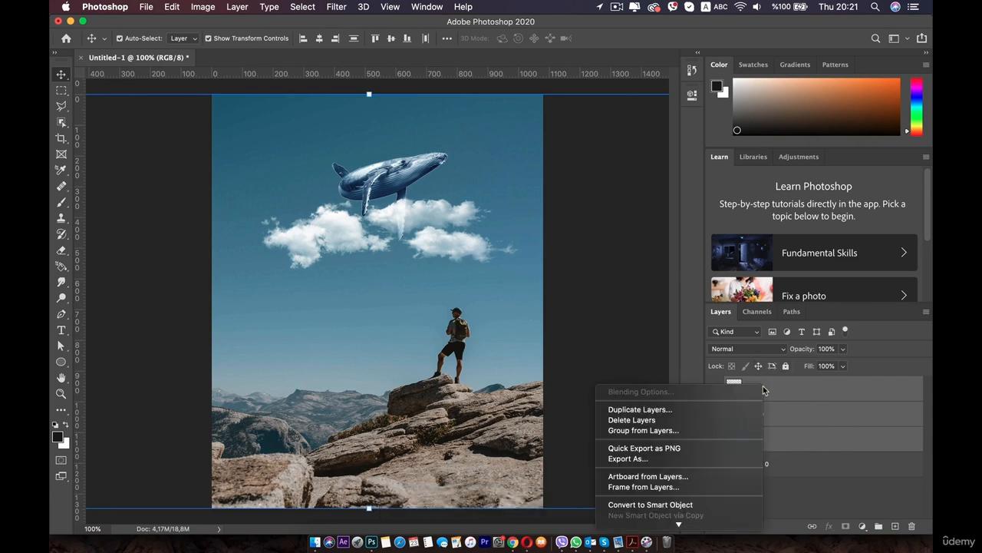
left_click(650, 414)
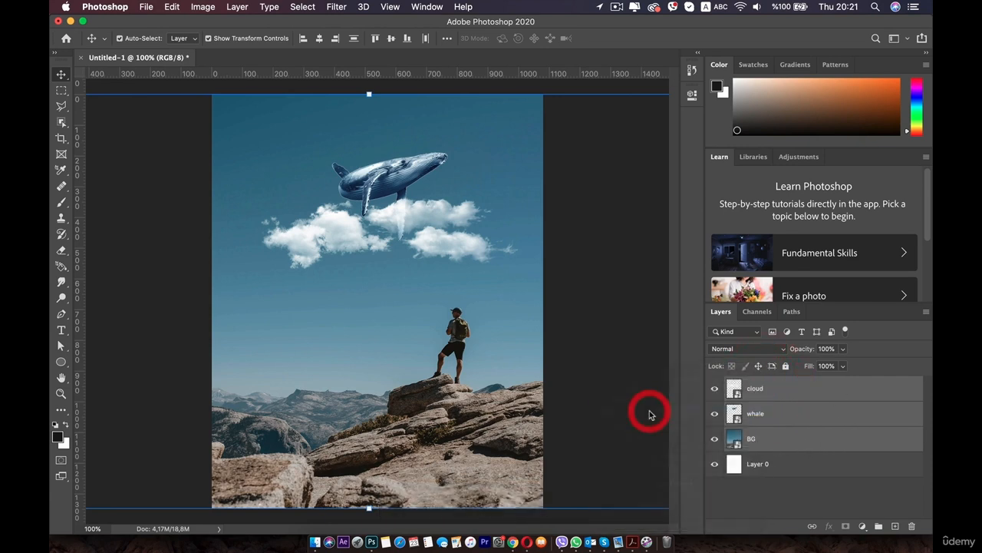
left_click(598, 244)
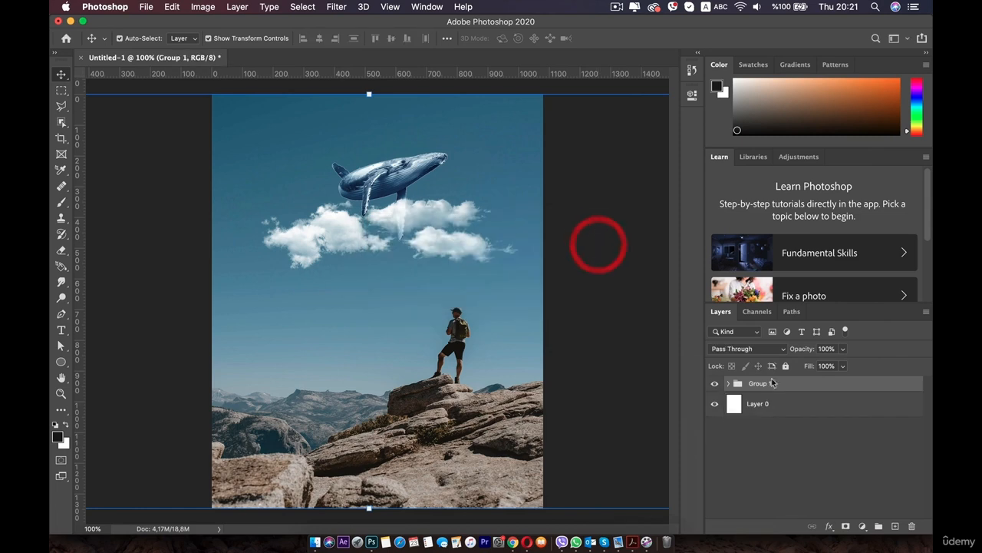
Move the grouped layers individually: whale to the upper-left sky, clouds down to the hiker's head, and background slightly left.
left_click(753, 461)
left_click(763, 384)
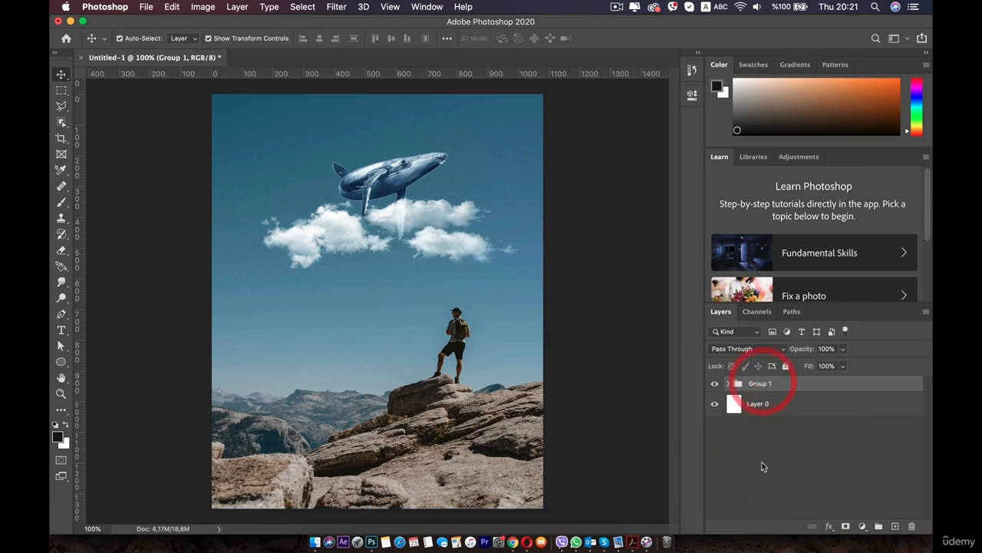
left_click(762, 462)
left_click(356, 154)
left_click_drag(369, 172, 278, 146)
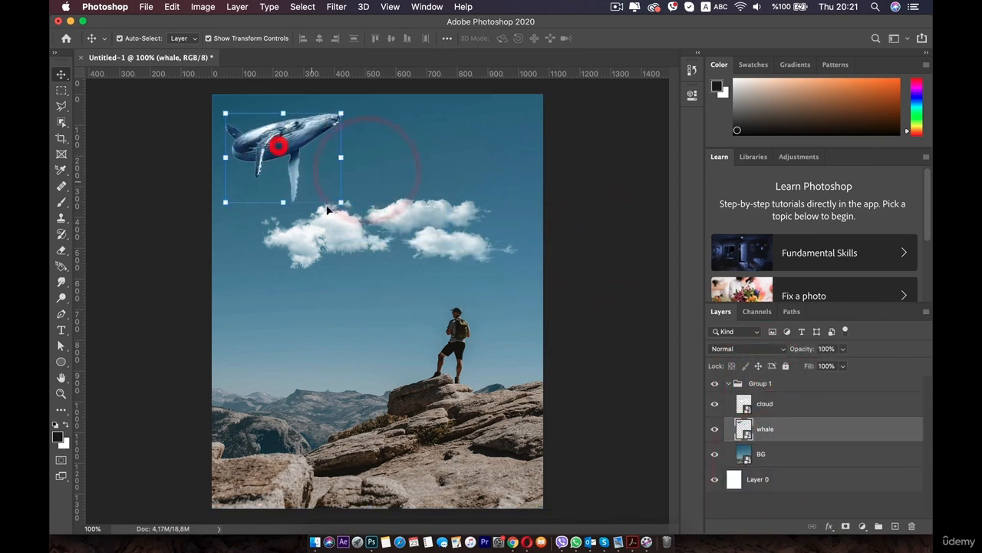
left_click(324, 234)
left_click_drag(324, 234, 340, 307)
left_click_drag(401, 171, 409, 216)
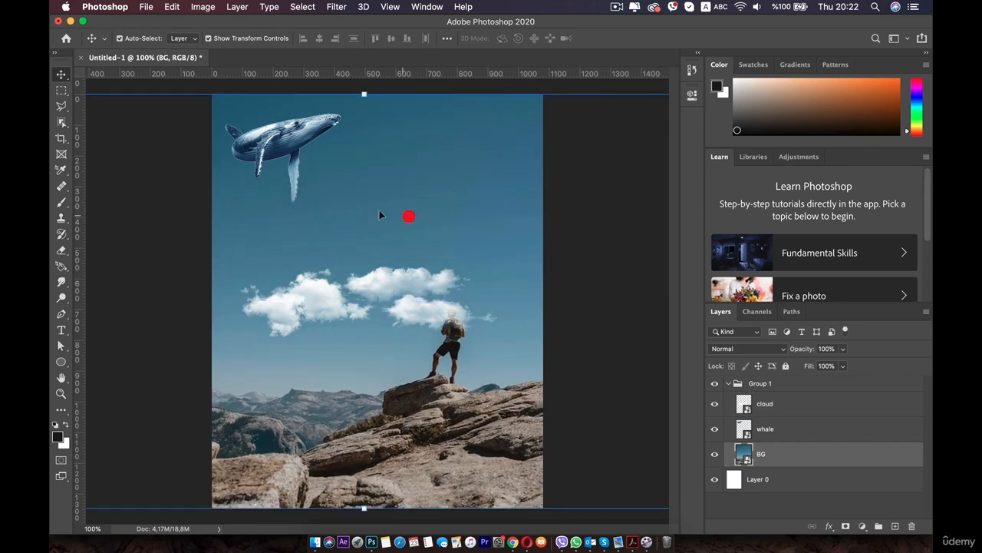
Reposition the whale in the upper middle of the sky and raise the clouds to just beneath it.
left_click_drag(282, 160, 348, 189)
left_click(326, 282)
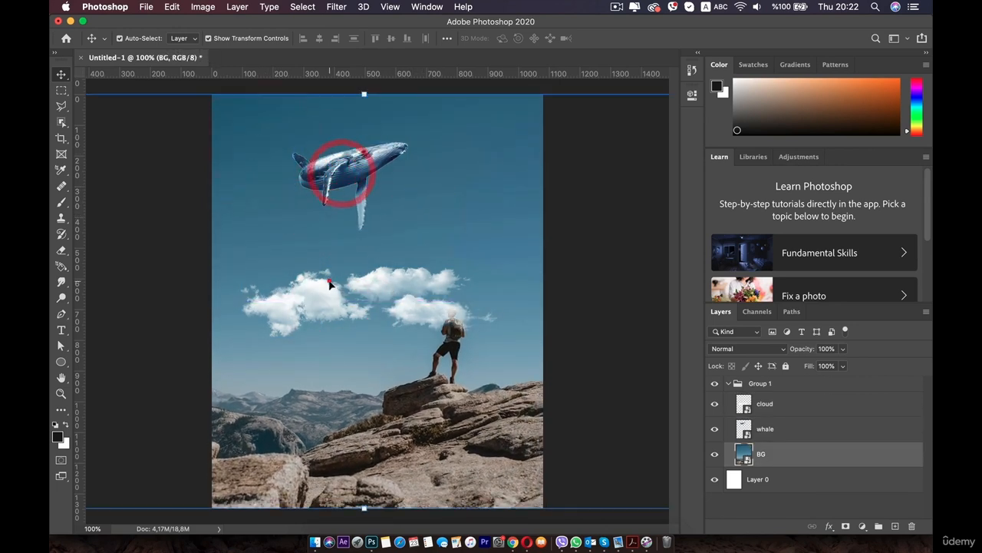
left_click(306, 298)
left_click_drag(306, 298, 301, 240)
Ungroup the layer group so that cloud, whale and BG are separate layers again.
left_click(759, 384)
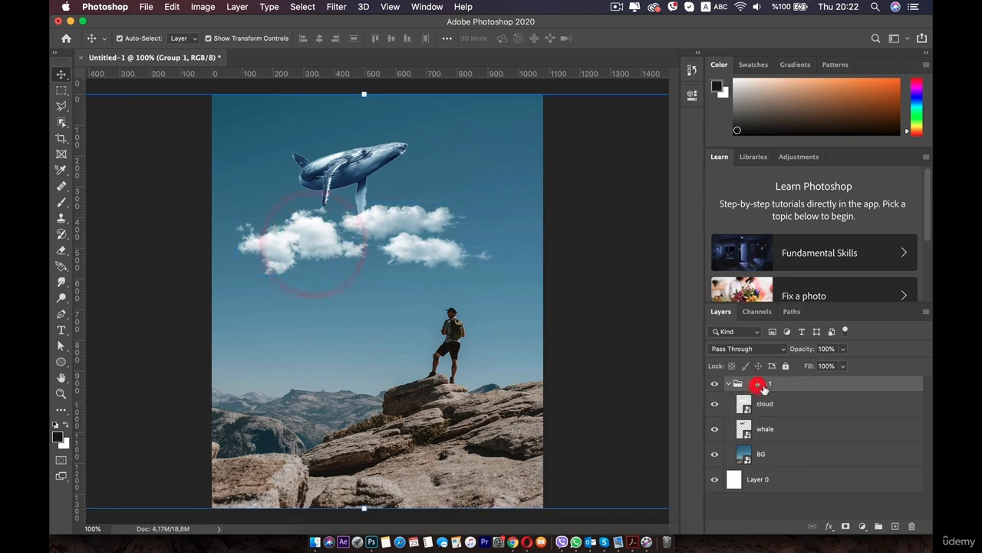
left_click(767, 410)
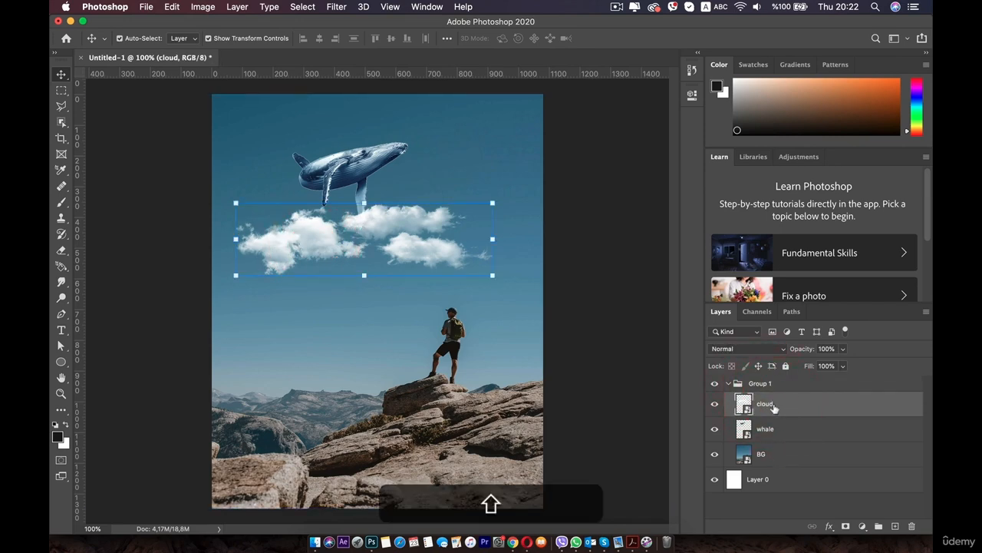
left_click(752, 385)
right_click(755, 386)
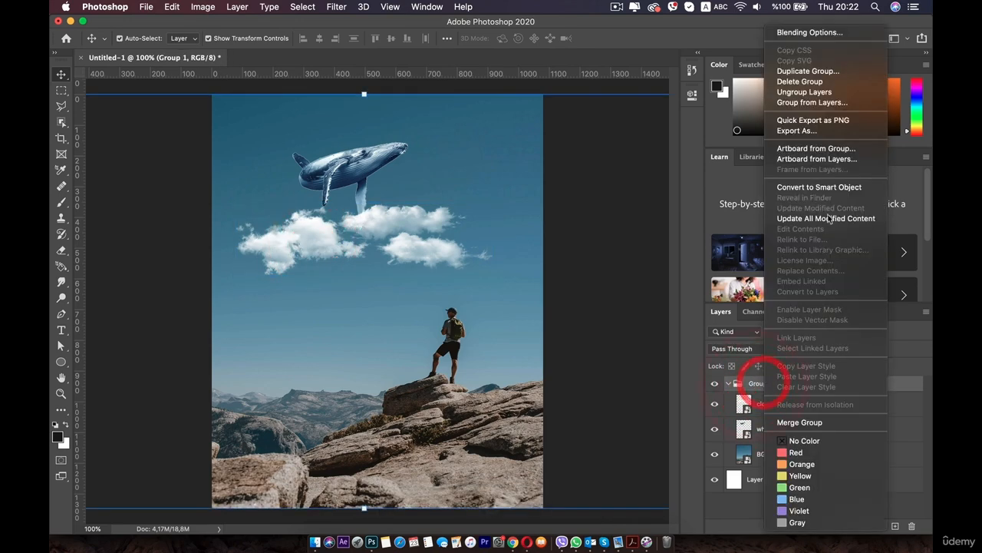
left_click(802, 92)
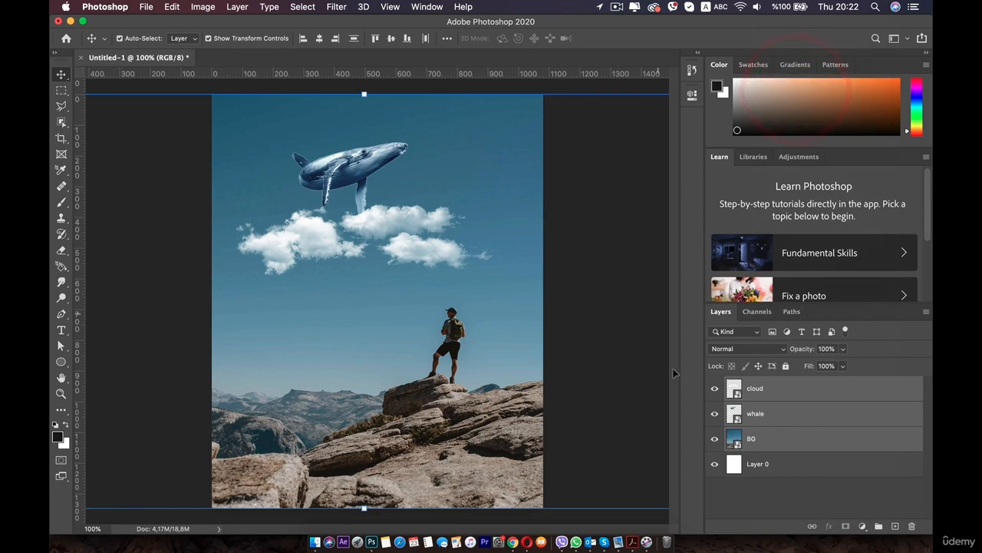
Select the BG through cloud layers again and group them, keeping the new group selected.
left_click(760, 489)
left_click(769, 436)
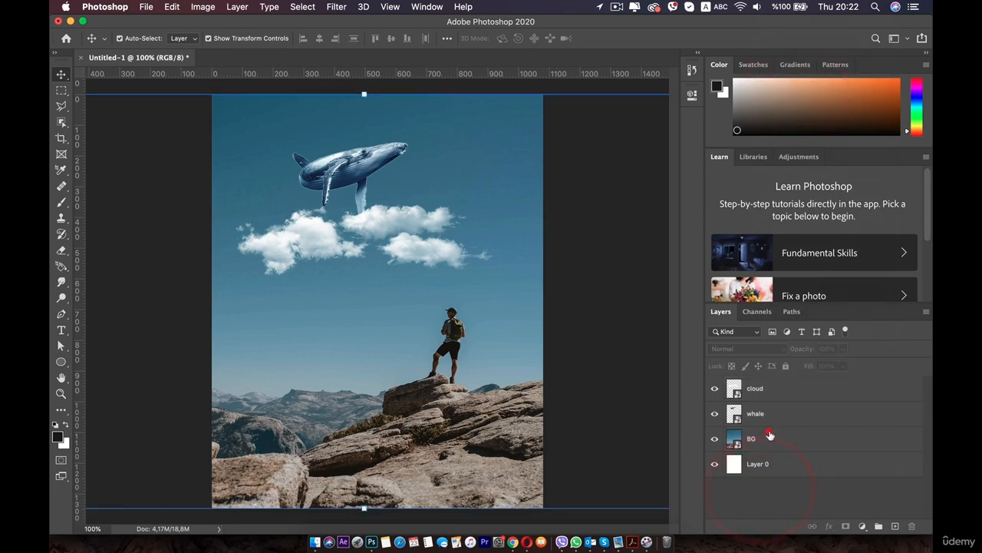
left_click(761, 391, "shift")
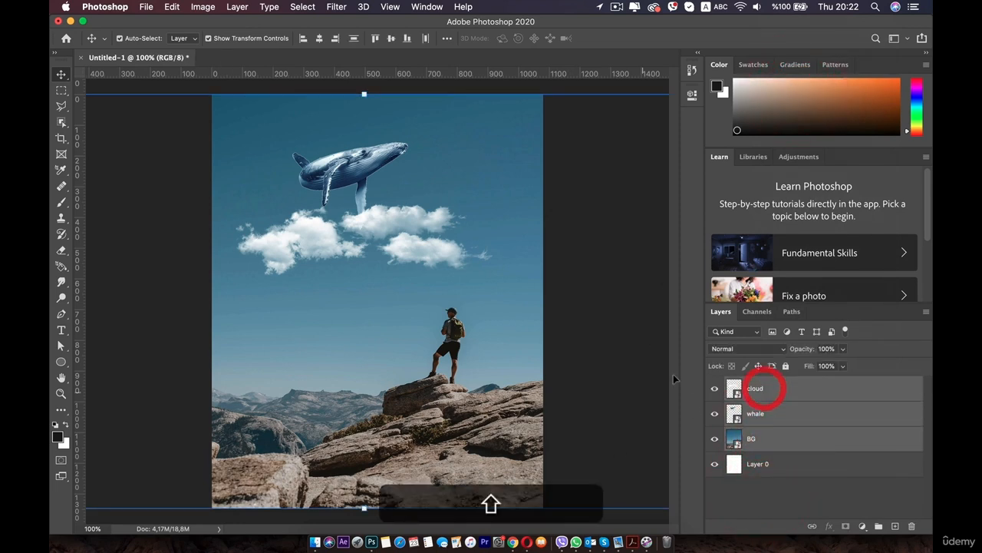
key("super+g")
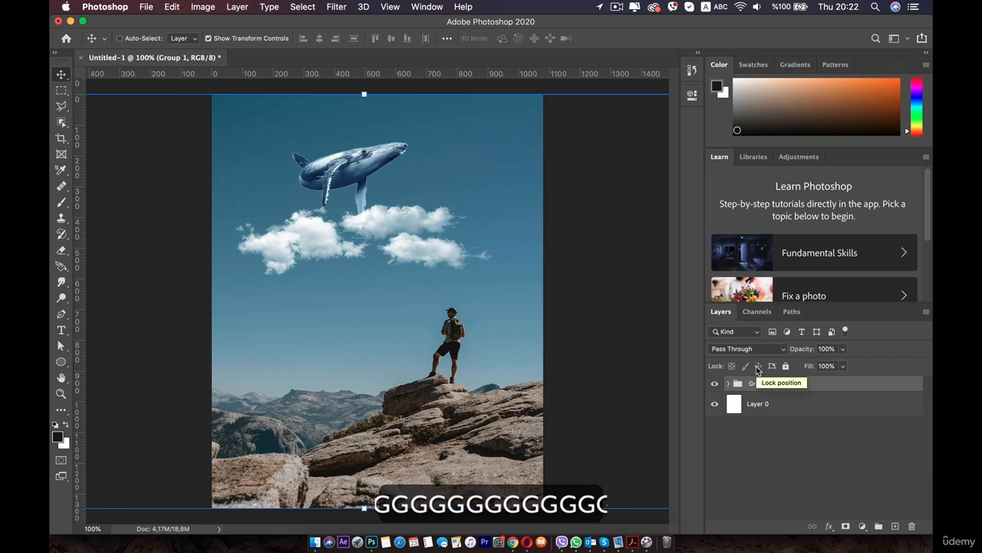
left_click(756, 438)
left_click(766, 384)
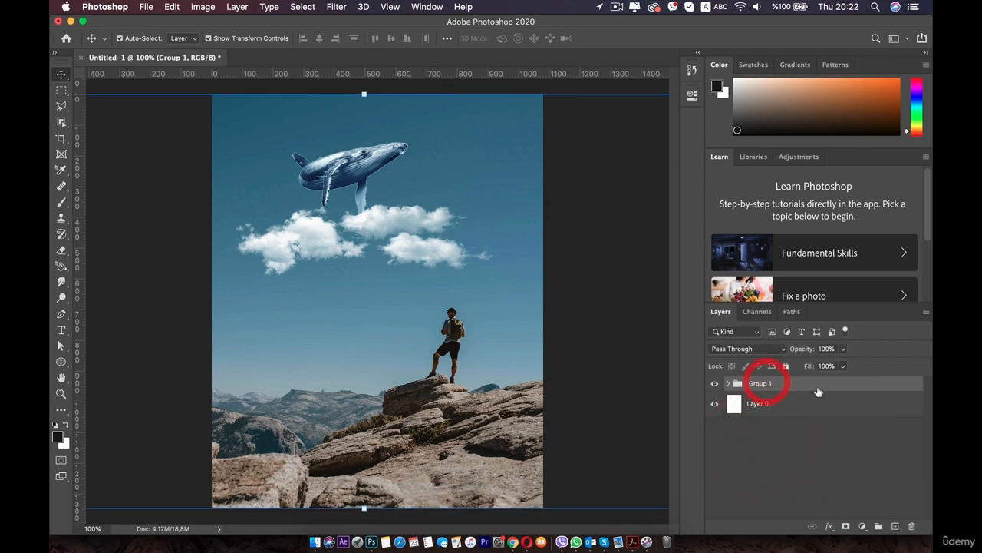
Expand the group and move its cloud, whale and BG layers out to above the group.
left_click(728, 385)
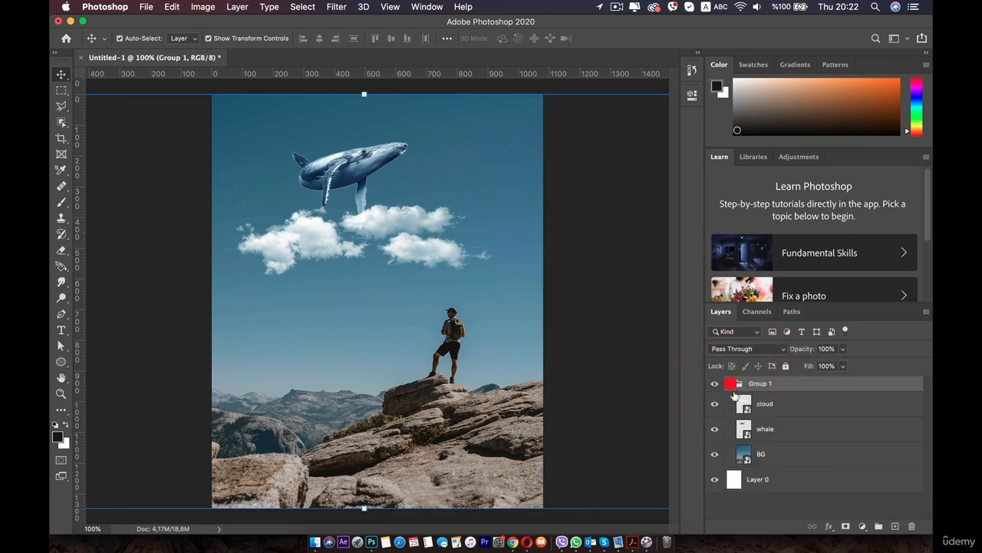
left_click(768, 453)
left_click(772, 404, "shift")
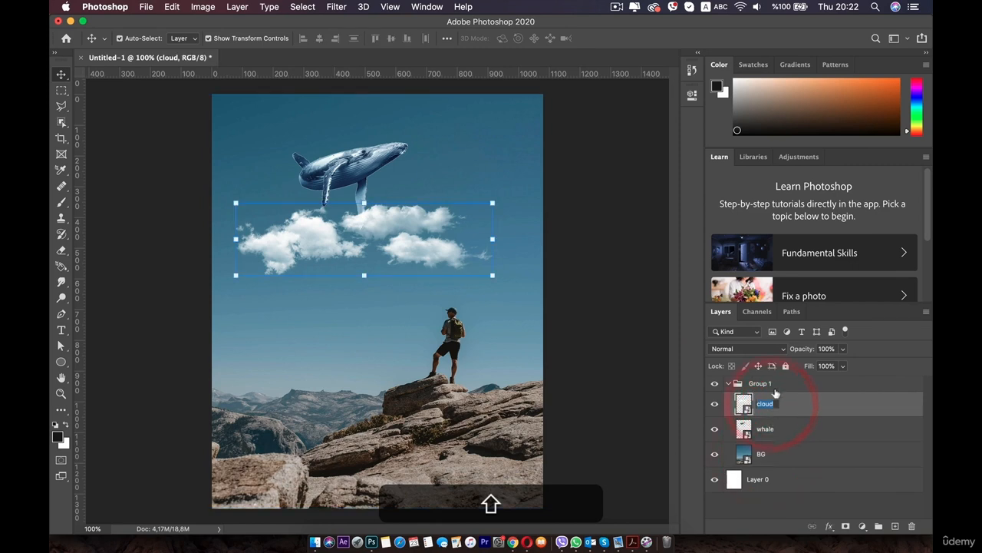
left_click(799, 406)
left_click(798, 454, "shift")
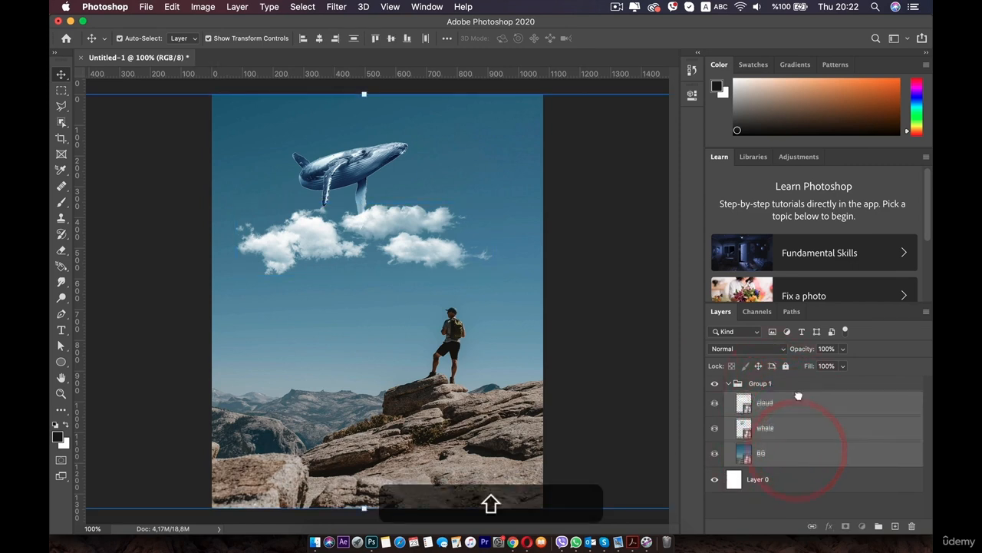
left_click_drag(798, 396, 798, 377)
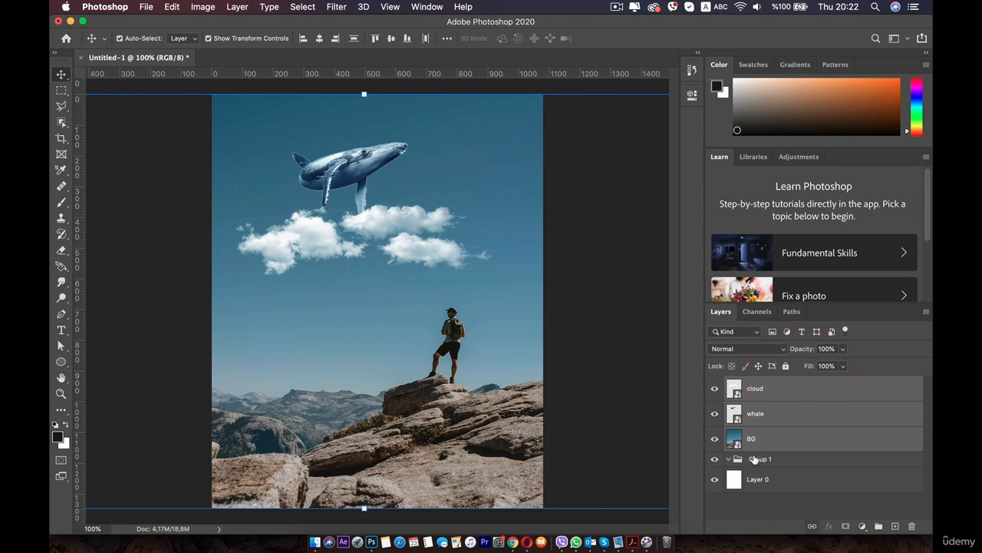
Delete the empty layer group between BG and Layer 0.
left_click(779, 506)
left_click(759, 460)
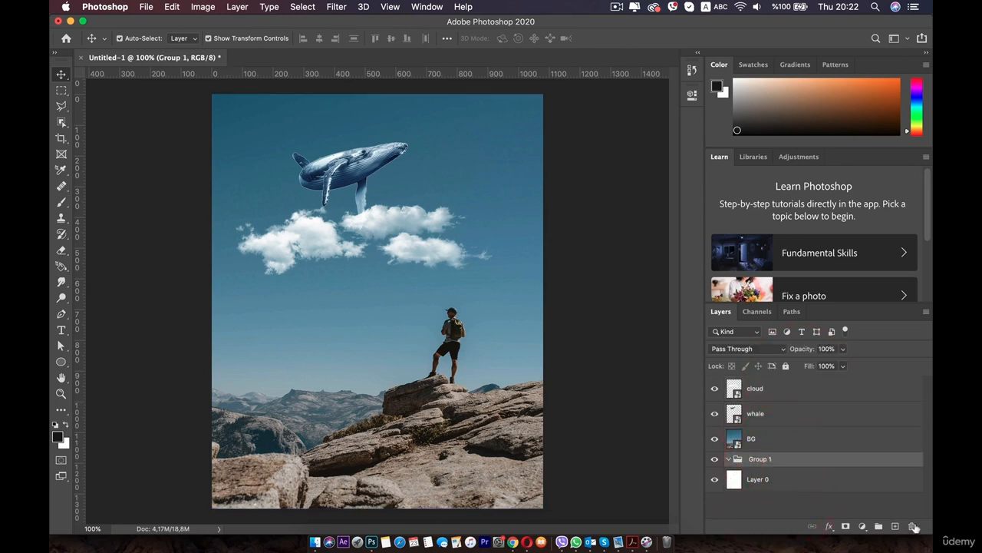
left_click(913, 526)
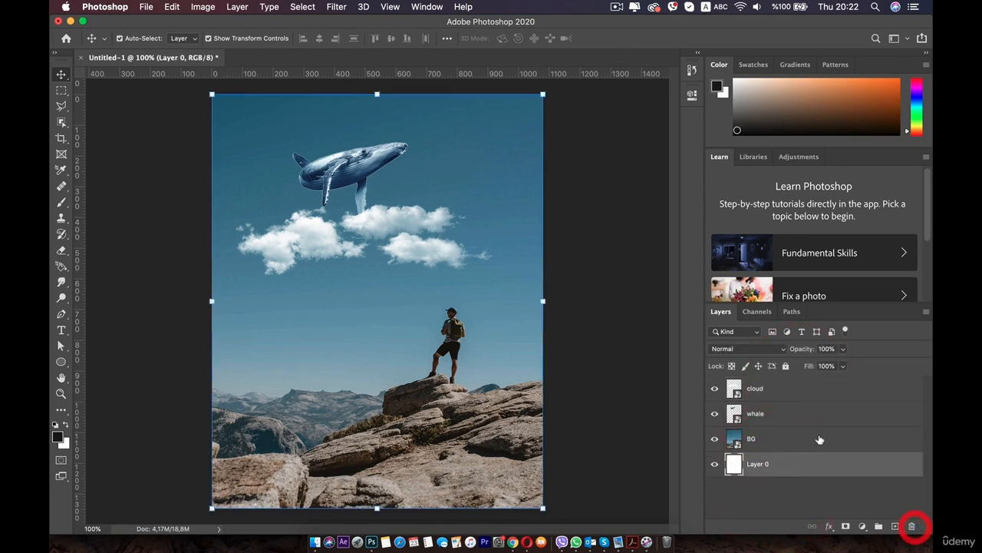
Select the layers from BG up to cloud as one range and clear the selection.
left_click(775, 439)
left_click(771, 389, "shift")
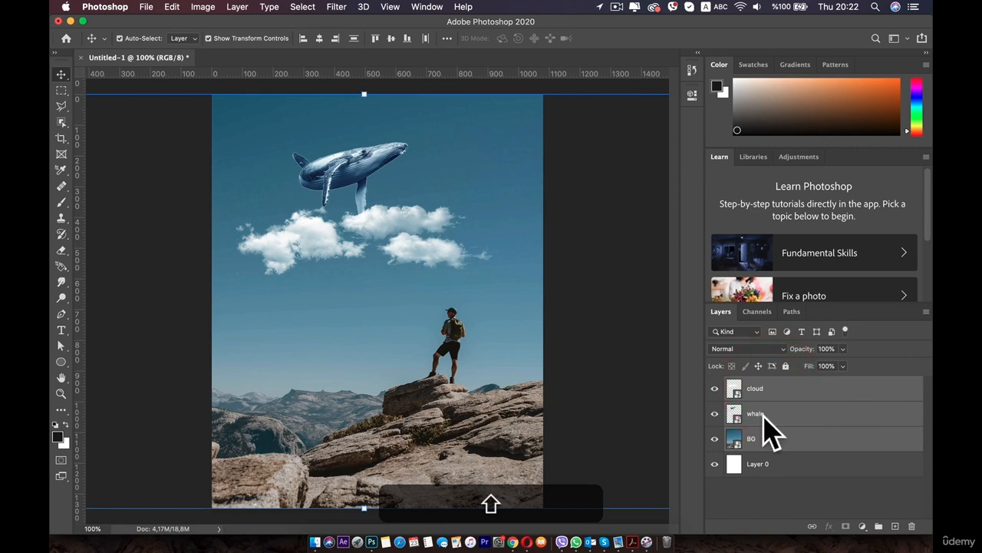
left_click(775, 500)
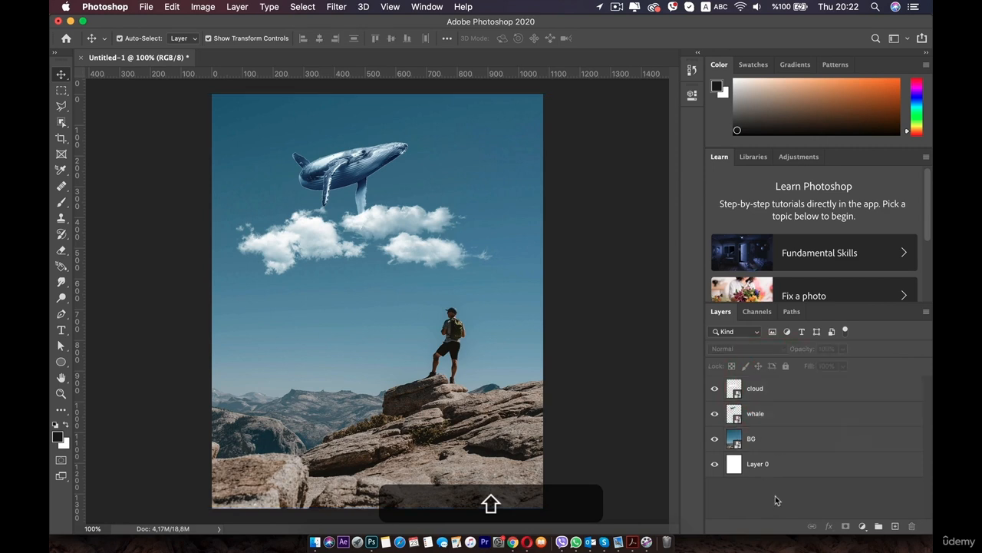
Add cloud, whale, BG and Layer 0 one by one to a multiple selection and remove each again.
left_click(773, 445, "super")
left_click(772, 389, "super")
left_click(779, 414, "super")
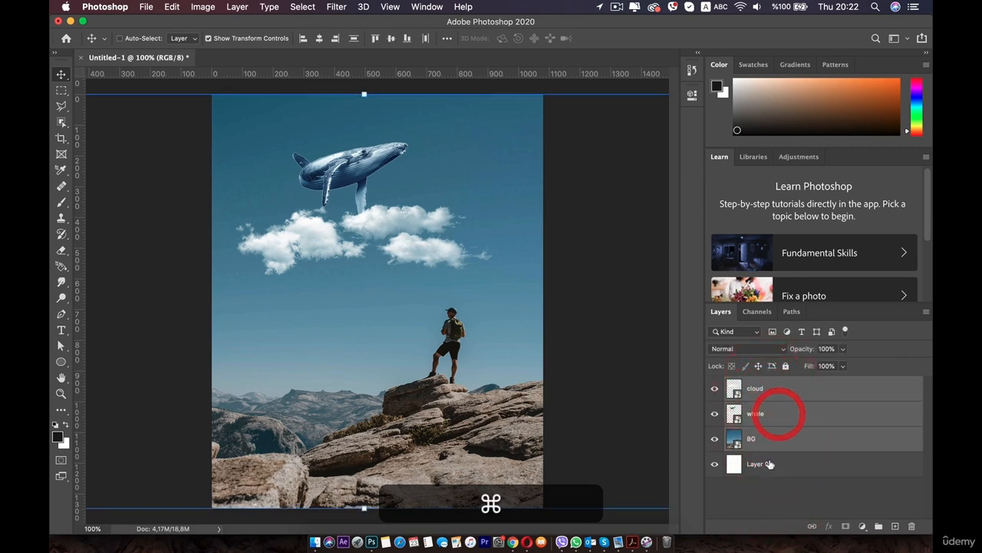
left_click(770, 464, "super")
left_click(773, 438, "super")
left_click(773, 412, "super")
left_click(773, 397, "super")
left_click(777, 448, "super")
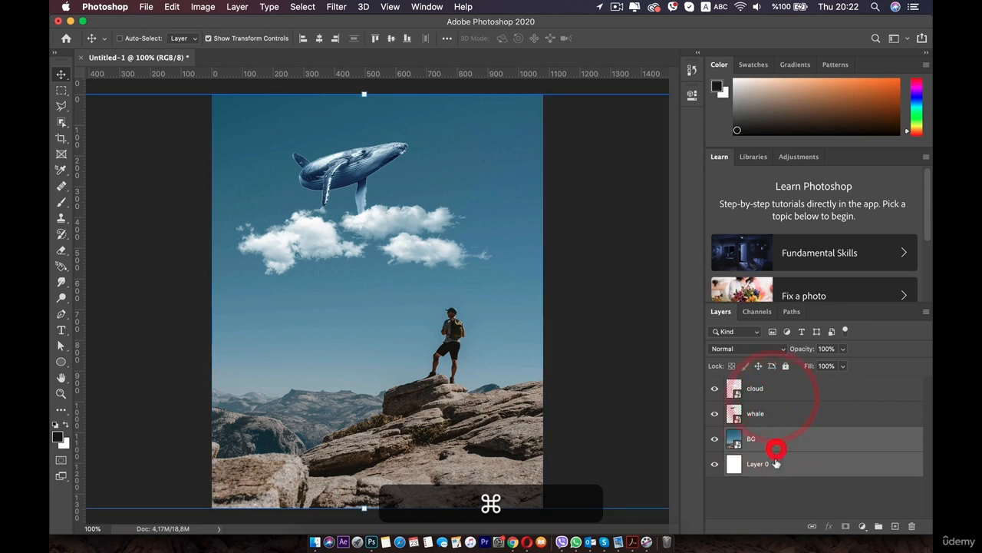
left_click(775, 463, "super")
left_click(779, 444, "super")
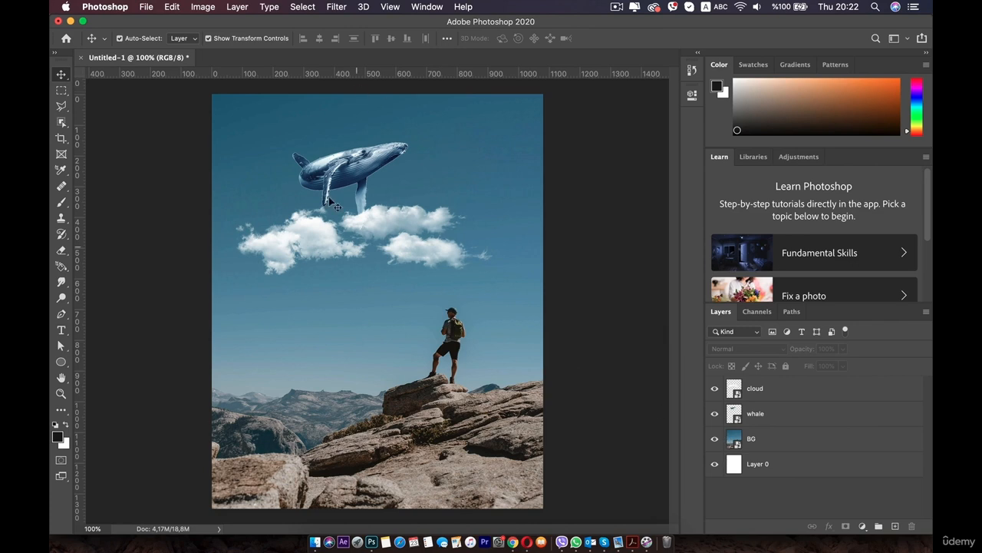
Convert the cloud, whale and BG layers into a single smart object.
left_click(770, 440, "shift")
left_click(778, 389, "shift")
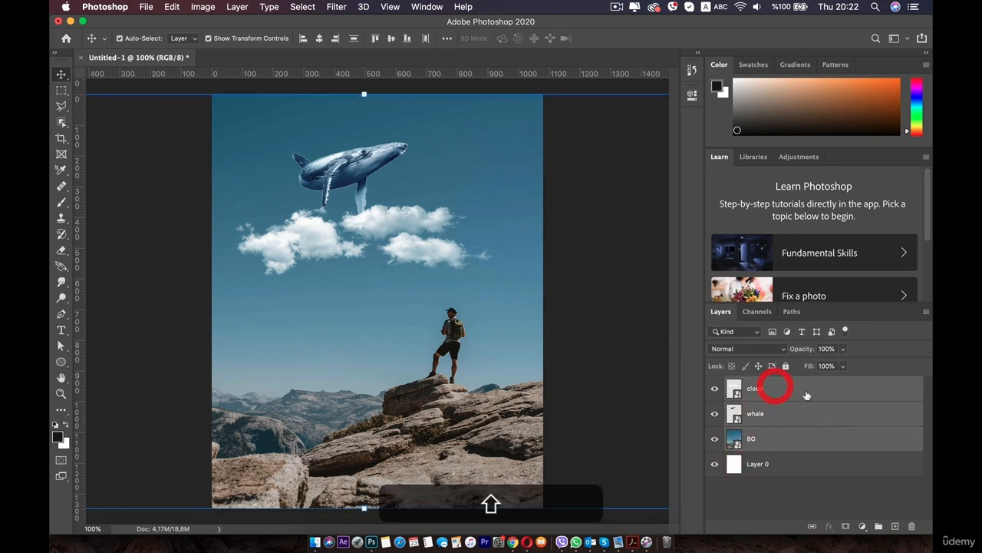
right_click(808, 394)
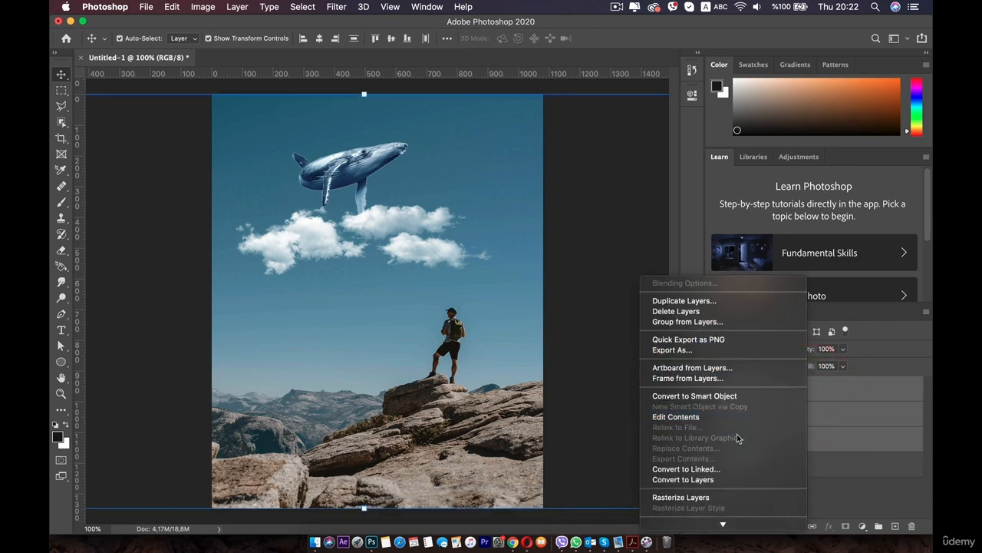
left_click(702, 397)
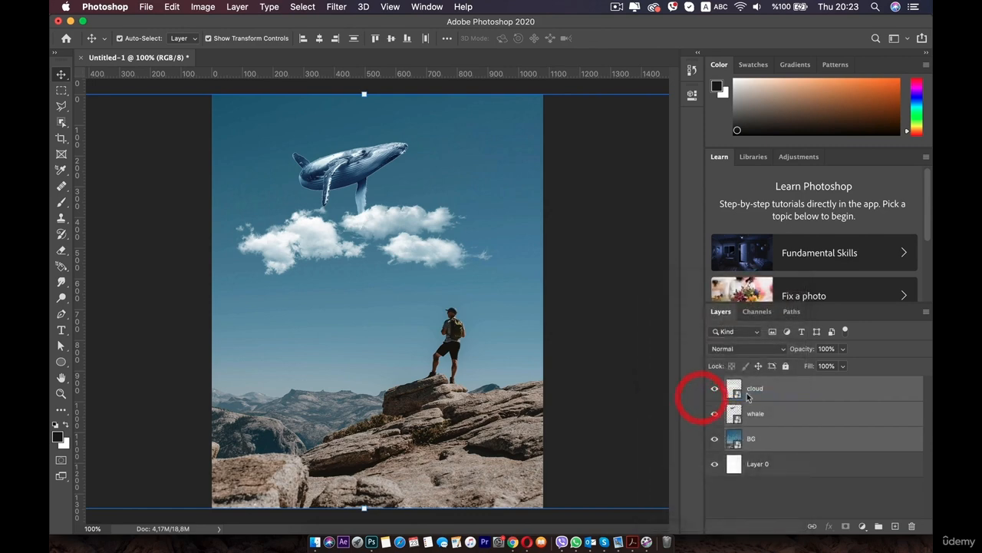
Move the combined smart object slightly right to centre it horizontally on the canvas.
left_click_drag(354, 168, 364, 218)
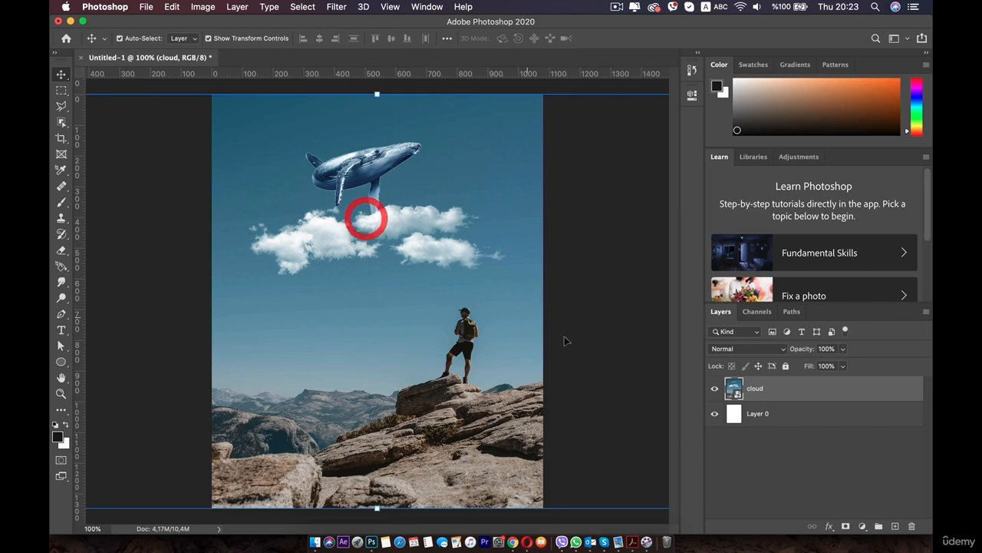
left_click(756, 462)
left_click(736, 389)
left_click(406, 252)
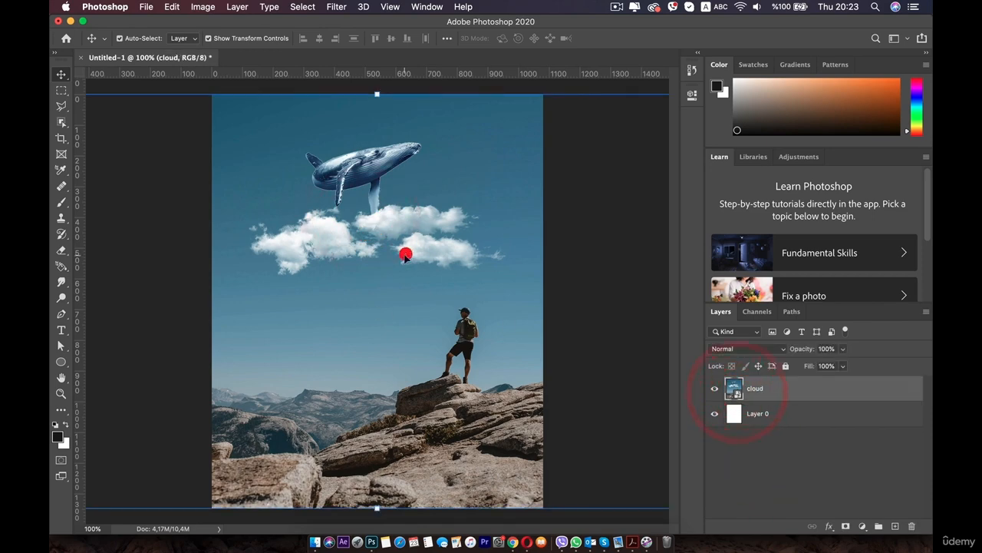
Scale the smart object down to about 60%, and enlarge it again until it reaches the canvas's bottom edge.
left_click_drag(377, 92, 338, 77)
double_click(336, 285)
double_click(362, 186)
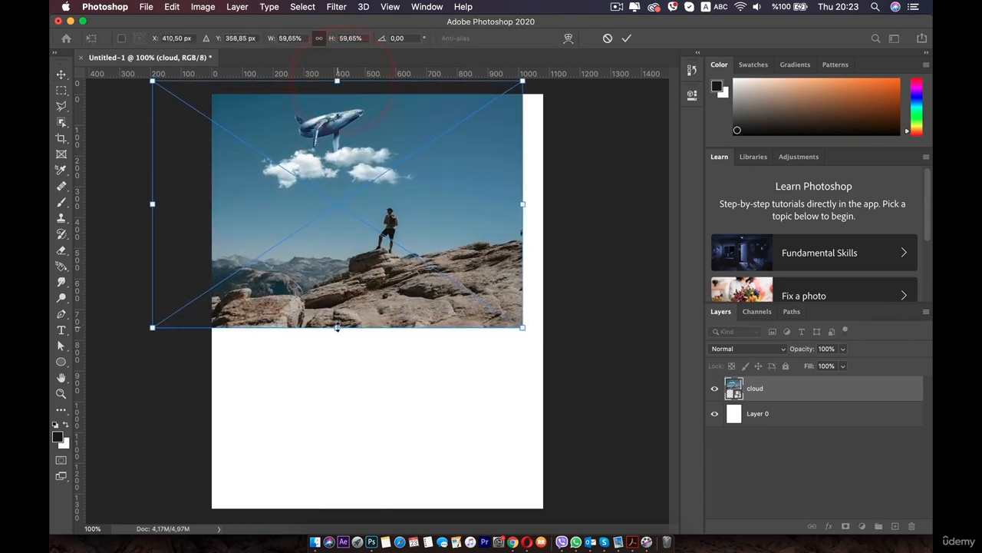
left_click_drag(336, 327, 338, 508)
double_click(366, 396)
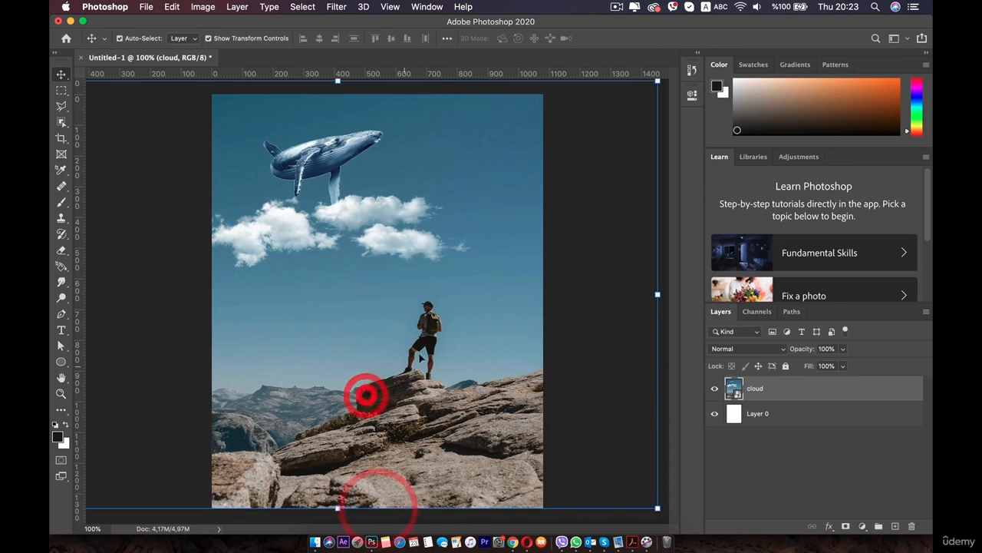
Move the smart object right and down until its upper edge meets the canvas edge, and open its contents for editing.
left_click_drag(369, 201, 410, 213)
left_click(751, 467)
double_click(735, 391)
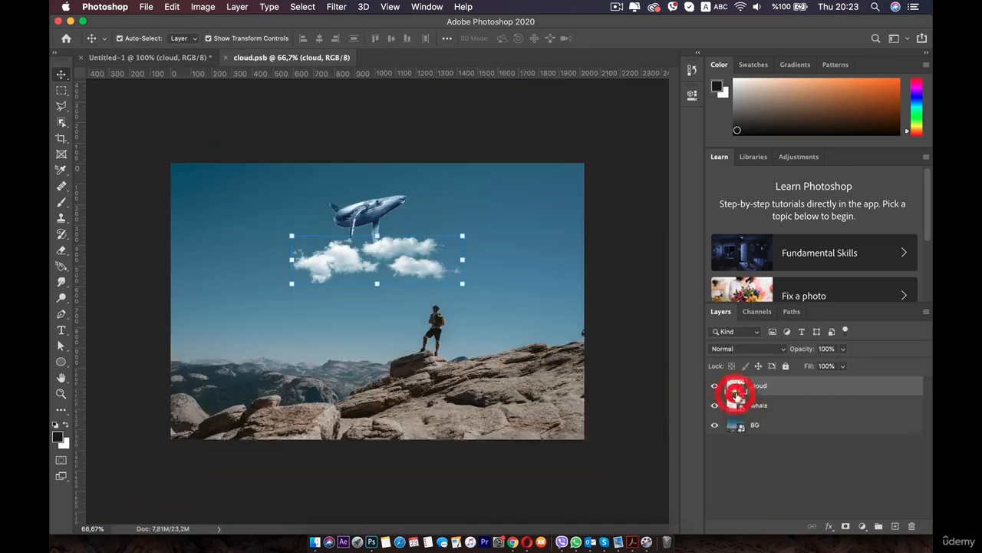
Shift the cloud and whale down and left inside the smart object, and close its file without saving.
left_click(387, 250)
left_click_drag(386, 253, 348, 307)
left_click_drag(360, 202, 331, 226)
left_click_drag(368, 304, 379, 307)
left_click(434, 326)
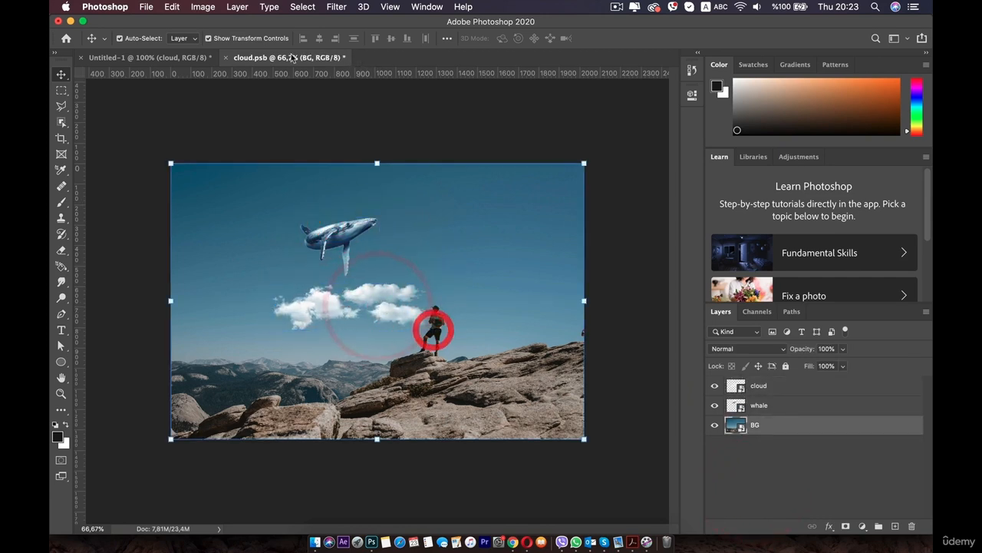
left_click(227, 58)
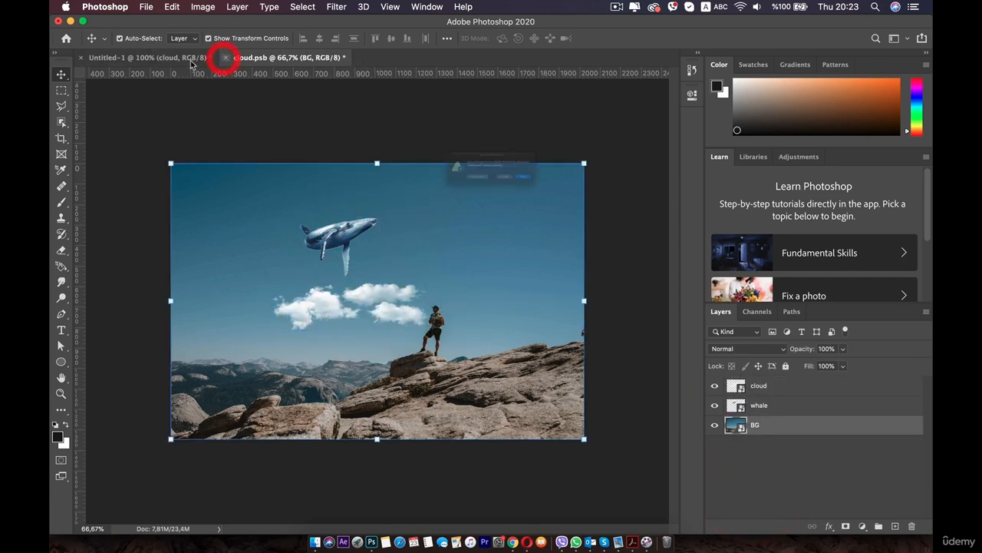
left_click(448, 197)
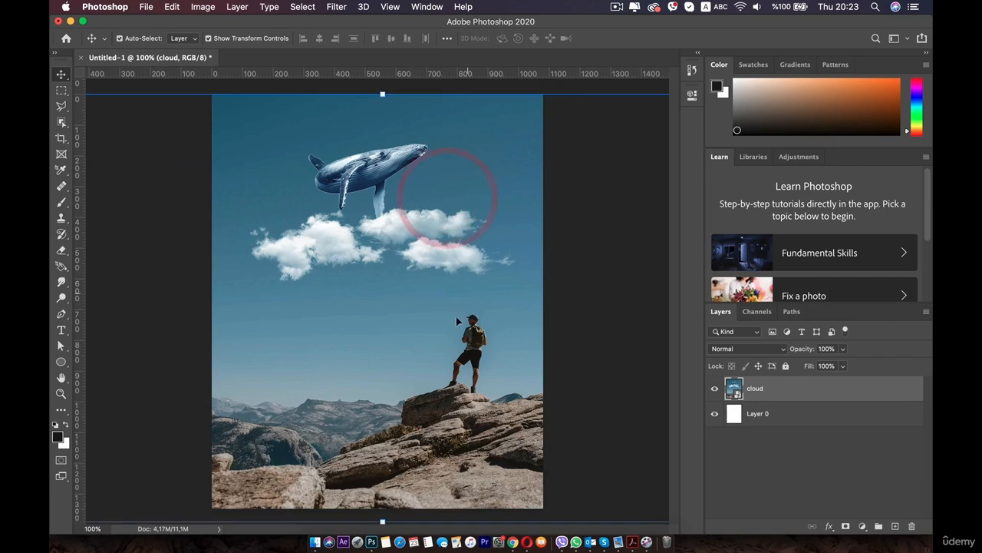
Undo the smart object's edits and conversion back to the separate cloud, whale and BG layers, leaving nothing selected.
left_click(486, 247)
left_click(741, 418)
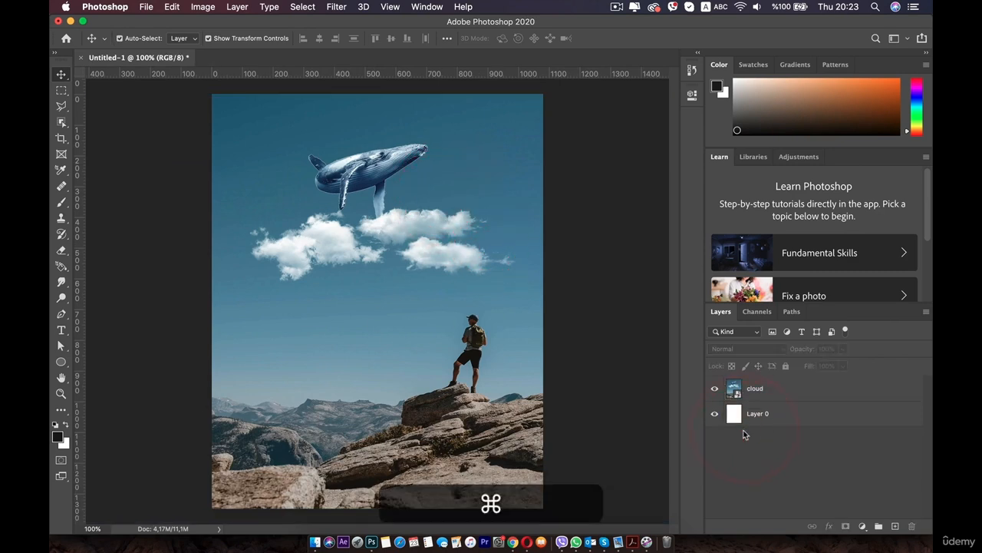
key("super+z")
key("super+z")
key("super+z")
key("super+z")
key("super+z")
key("super+z")
key("super+z")
key("super+z")
key("super+z")
key("super+z")
key("super+z")
key("super+z")
key("super+z")
key("super+z")
key("super+z")
key("super+z")
key("super+z")
key("super+z")
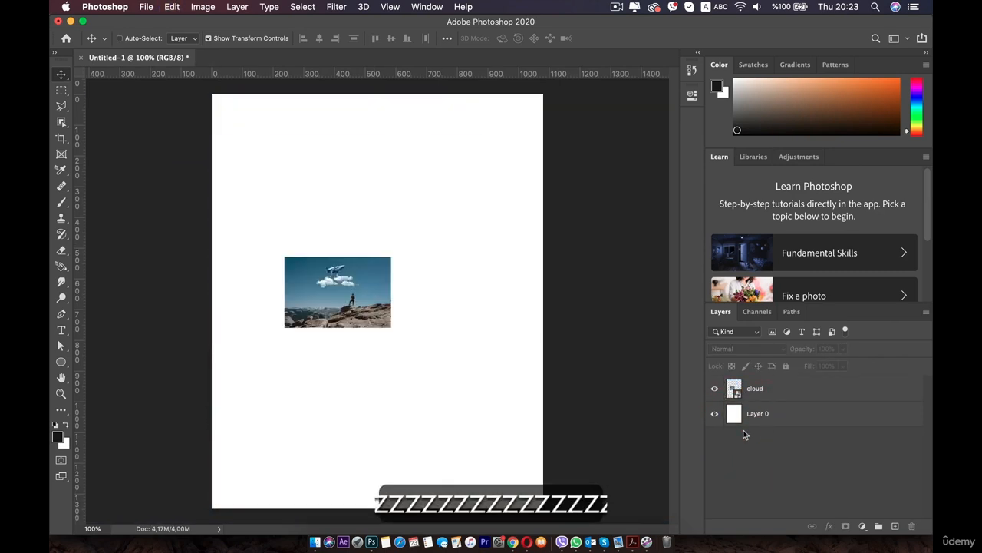
key("super+z")
key("super+z")
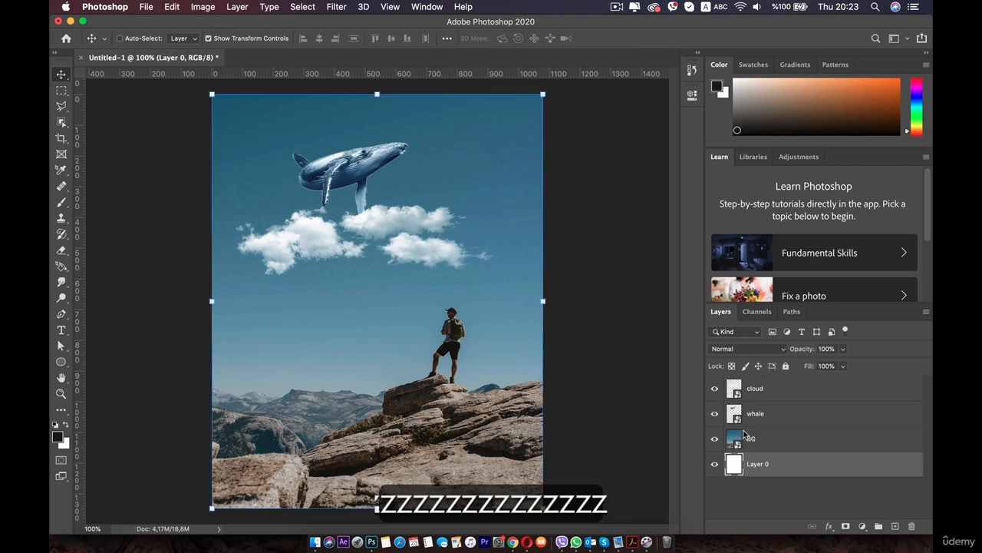
left_click(774, 483)
Merge the whale and cloud layers into one ordinary layer.
left_click(597, 201)
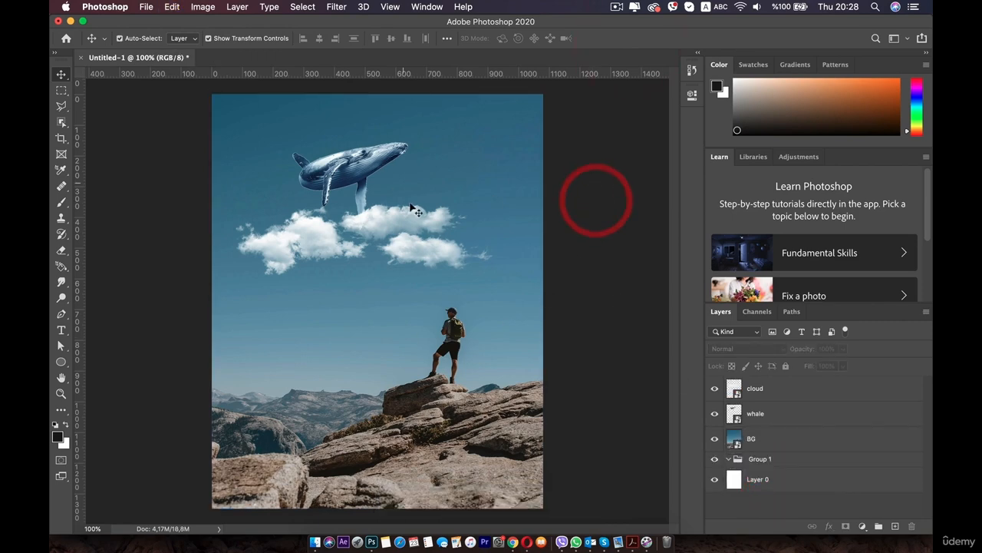
left_click(760, 413)
left_click(772, 387, "shift")
right_click(773, 389)
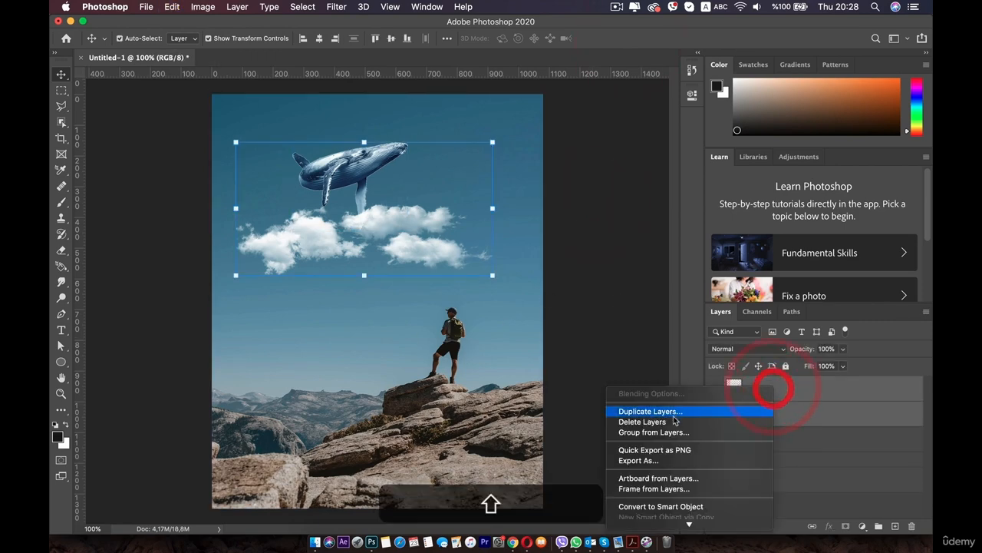
left_click(660, 363)
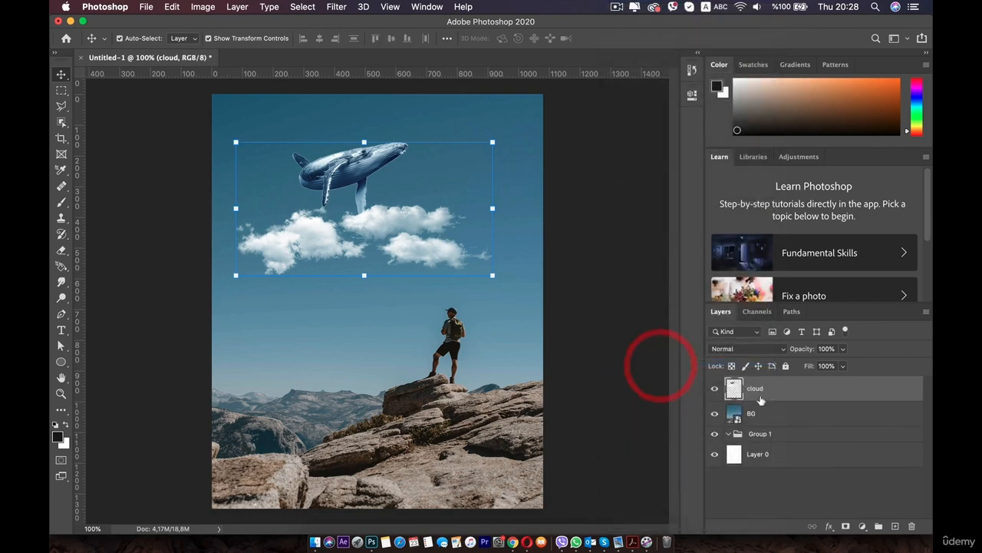
Move the merged cloud-and-whale layer to the right, undoing any accidental shift of the background.
left_click_drag(395, 238, 438, 279)
key("super+z")
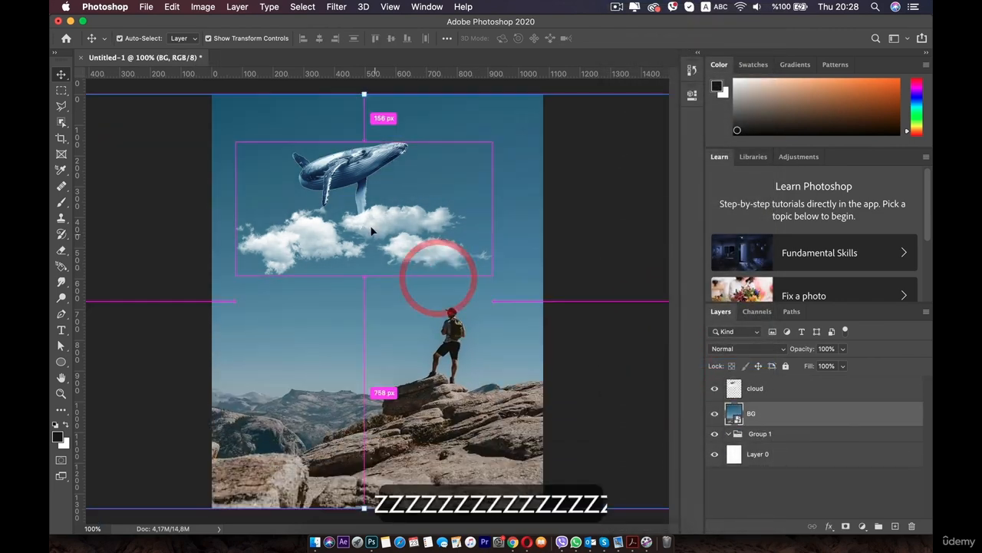
left_click(338, 172)
mouse_move(336, 172)
left_mouse_down()
mouse_move(380, 234)
mouse_move(414, 175)
mouse_move(400, 179)
left_mouse_up()
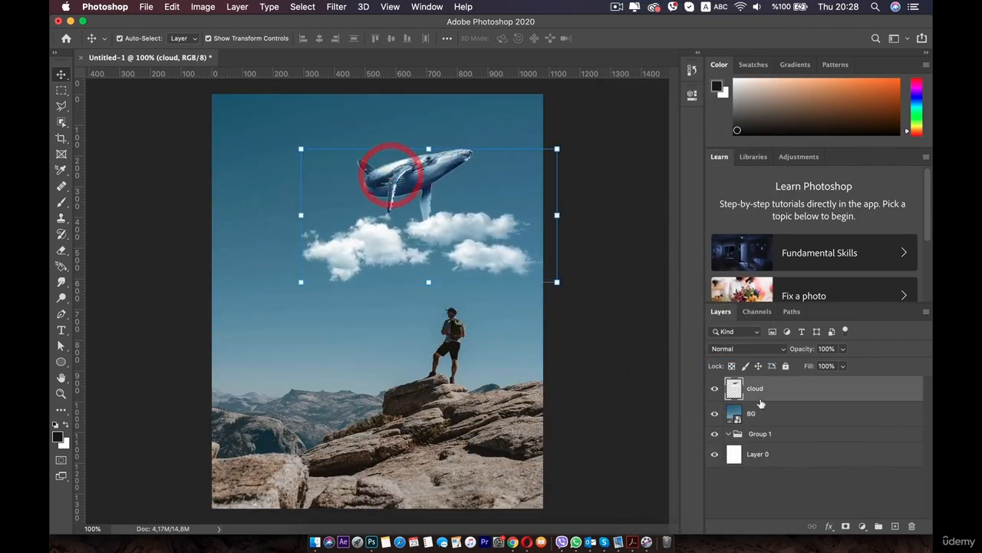
left_click(736, 389)
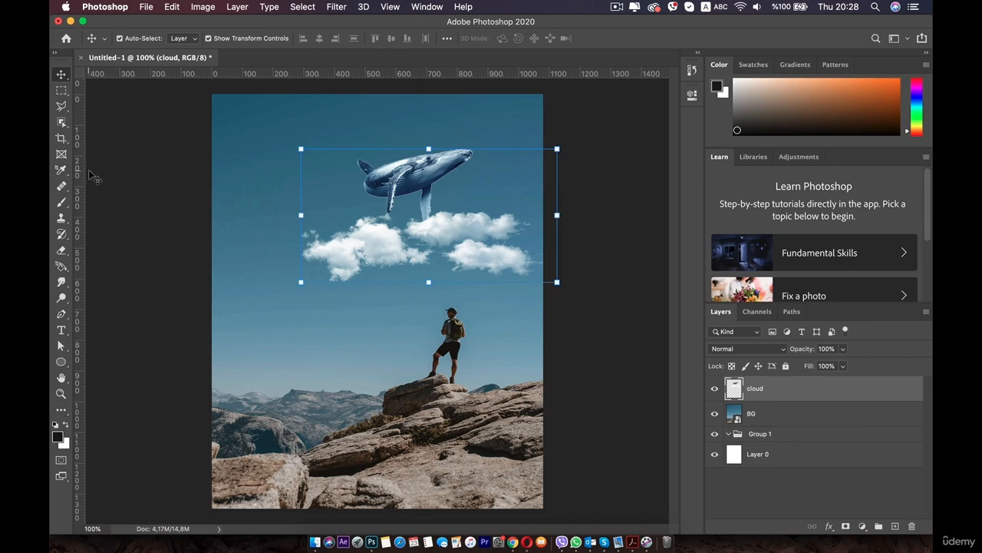
Undo the move and the merge of the cloud and whale layers, and deselect all layers.
key("super+z")
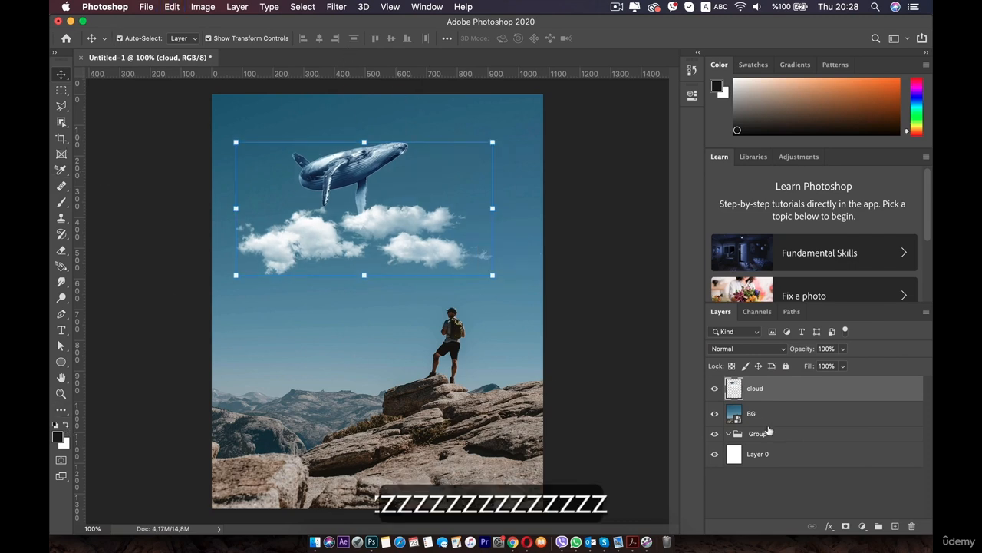
key("super+z")
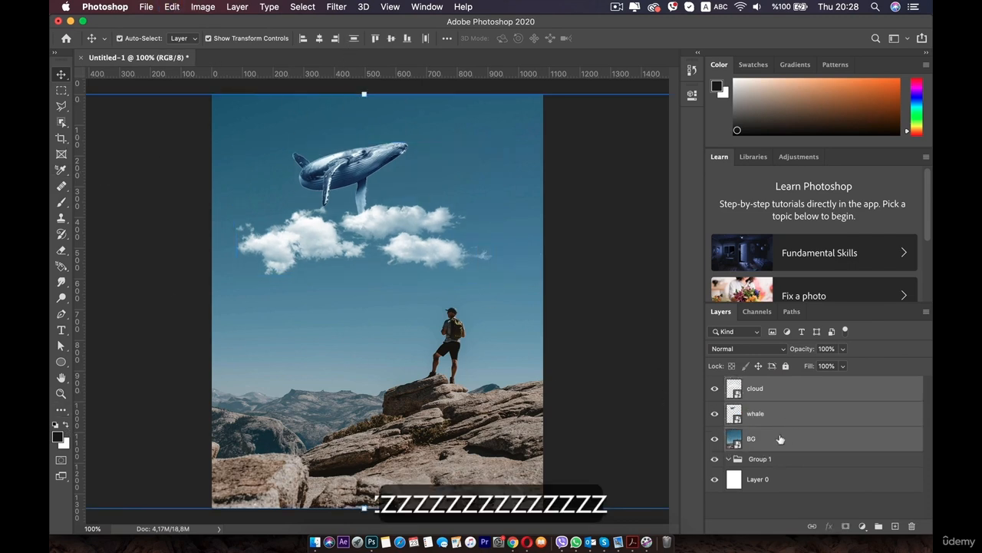
left_click(775, 479)
Convert the whale and cloud layers into one smart object.
left_click(768, 412)
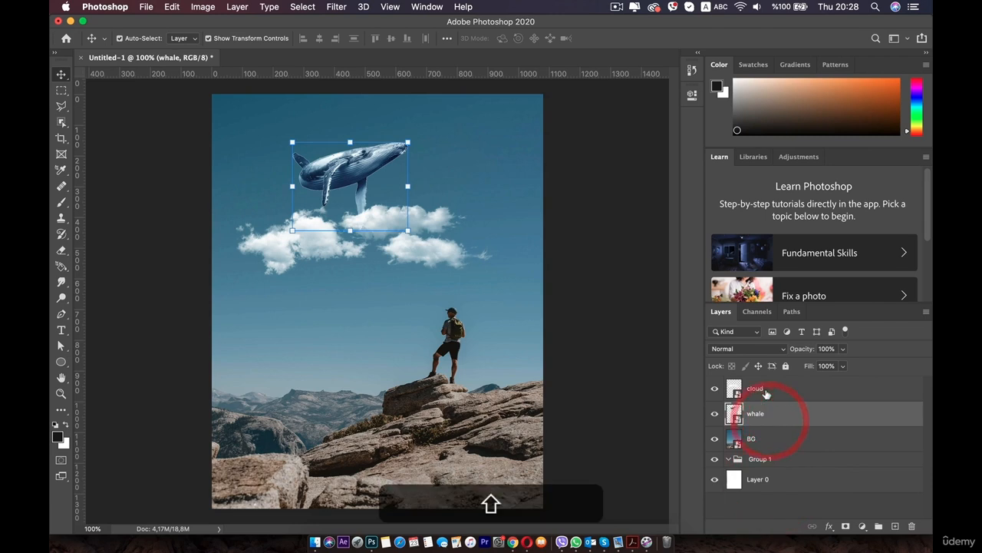
left_click(762, 390, "shift")
right_click(762, 390)
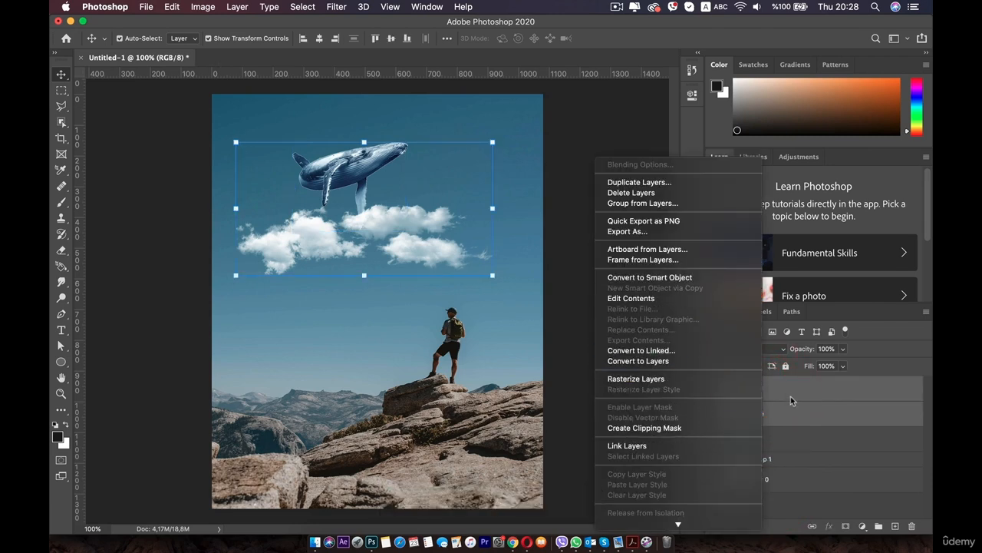
left_click(820, 436)
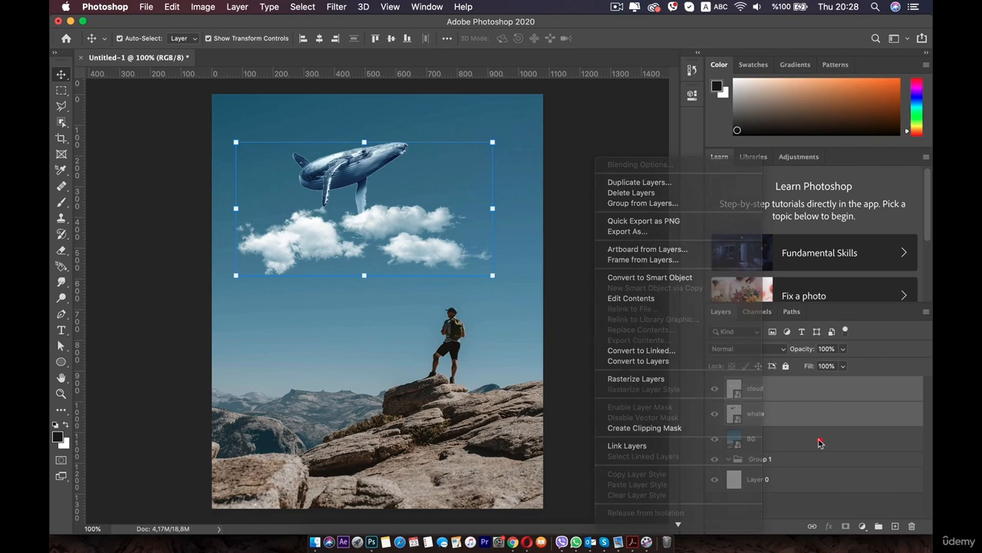
right_click(778, 389)
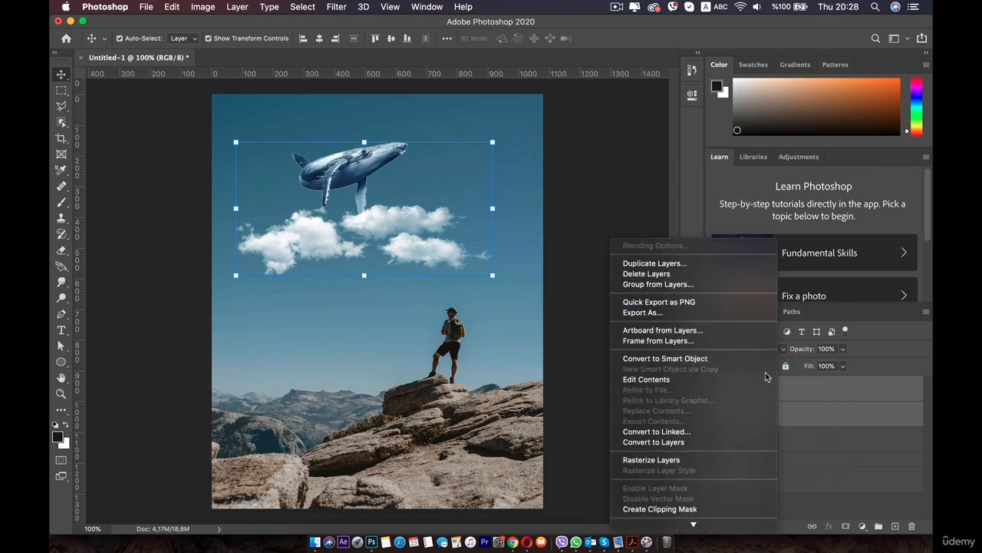
scroll(655, 383, "down", 5)
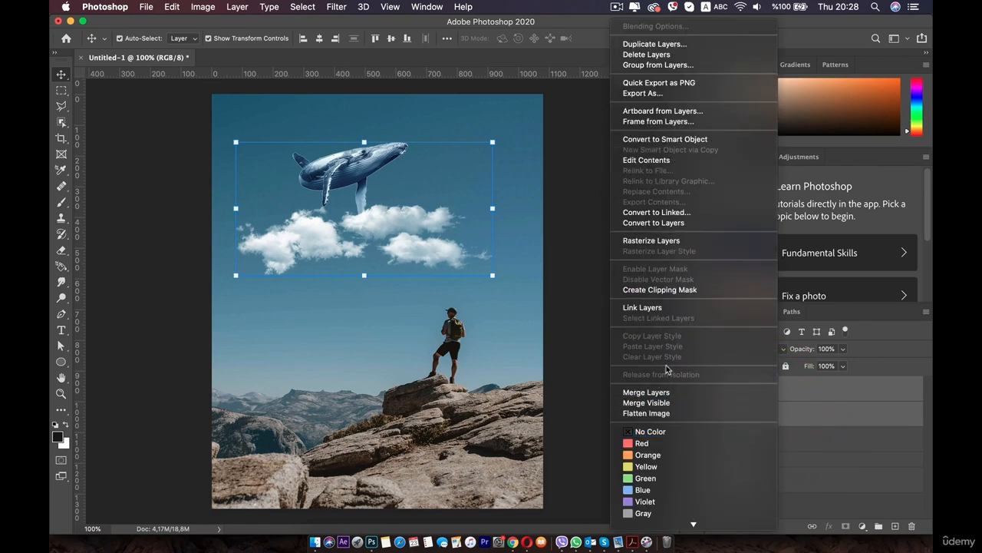
left_click(667, 140)
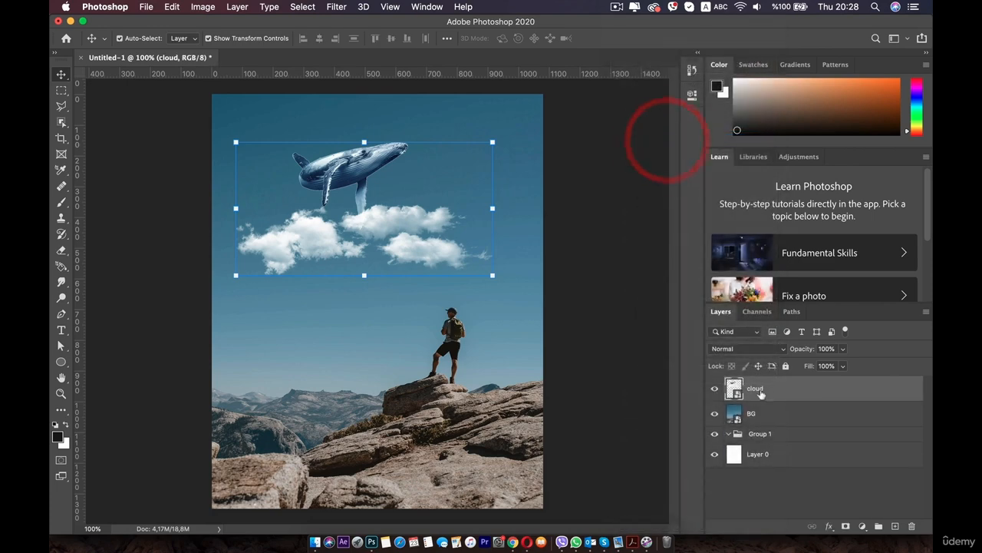
Rasterize the combined cloud-and-whale smart object and move the resulting layer up and right.
right_click(767, 390)
left_click(658, 380)
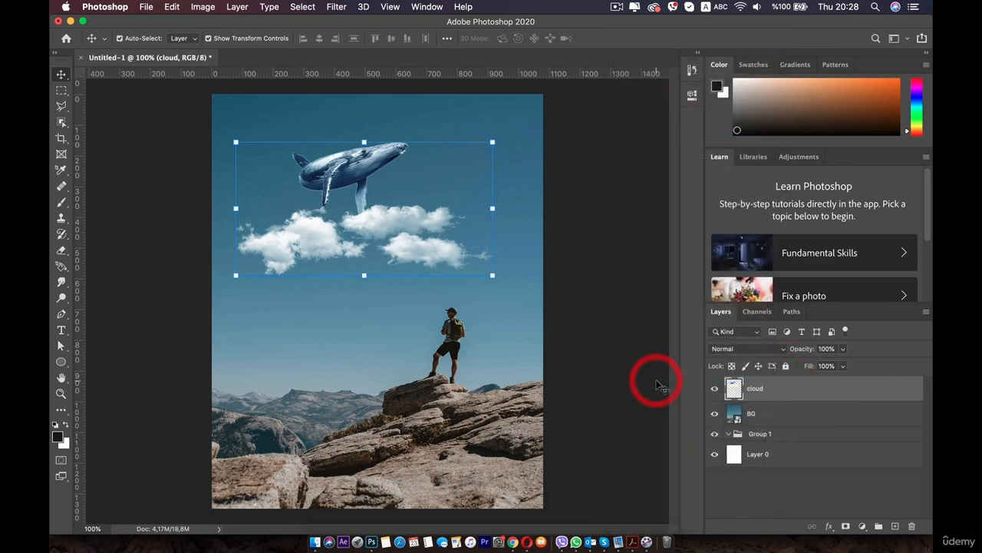
left_click_drag(378, 240, 489, 245)
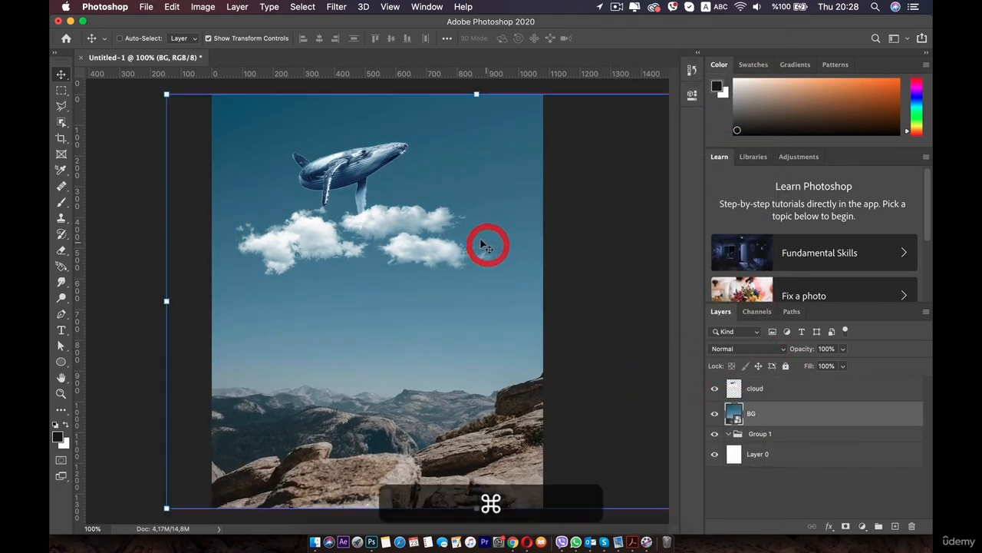
key("super+z")
left_click(406, 224)
left_click_drag(407, 222, 430, 213)
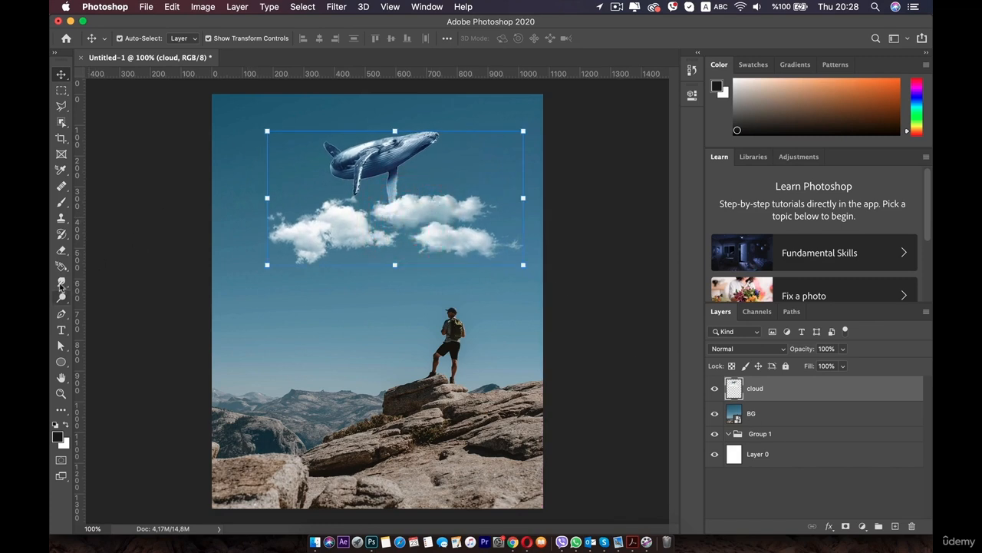
Undo the move, rasterizing, smart object conversion and empty Group 1, and deselect the layers.
key("super+z")
key("super+z")
key("super+z")
key("super+z")
key("super+z")
key("super+z")
key("super+z")
key("super+z")
key("super+z")
key("super+z")
key("super+z")
key("super+z")
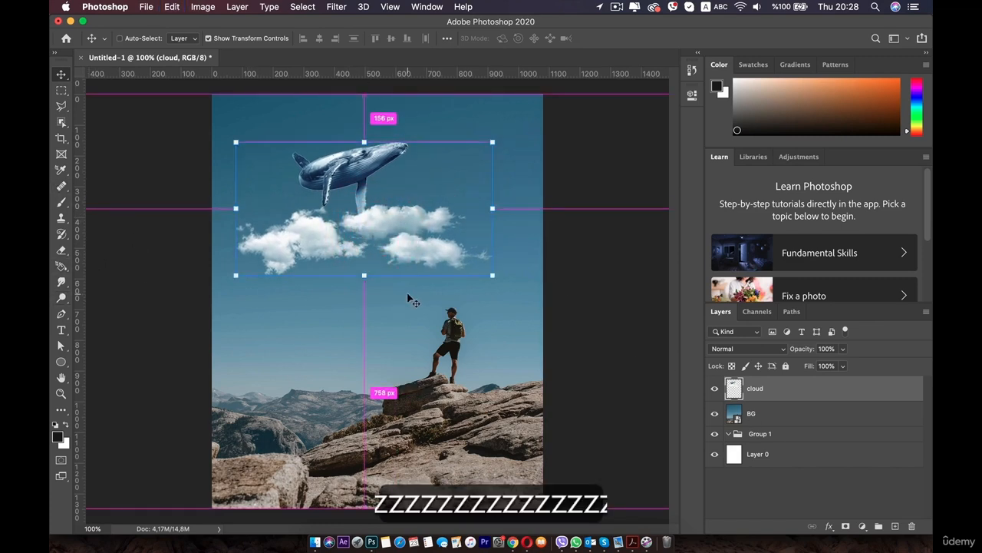
key("super+z")
key("super+z")
key("super+z")
key("super+z")
key("super+z")
key("super+z")
key("super+z")
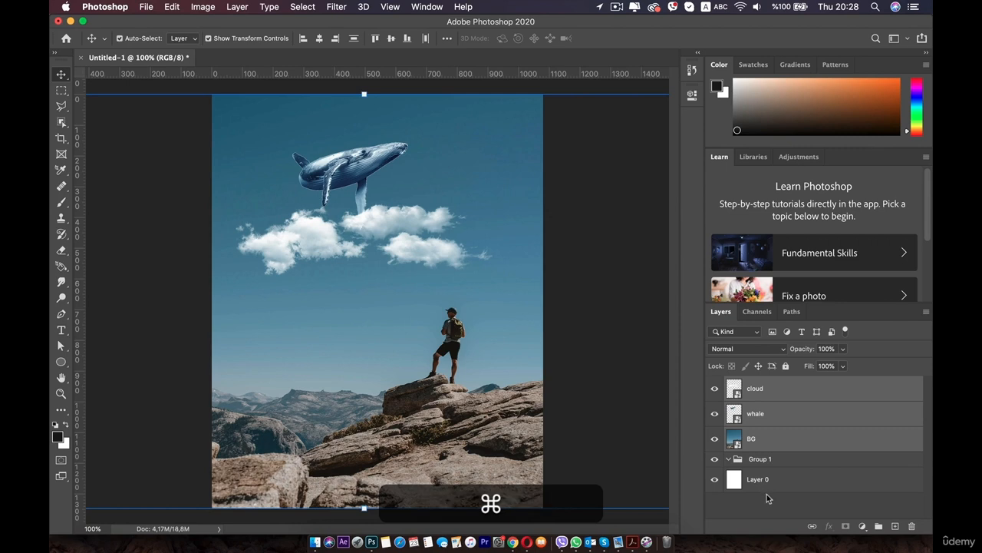
key("super+z")
key("super+z")
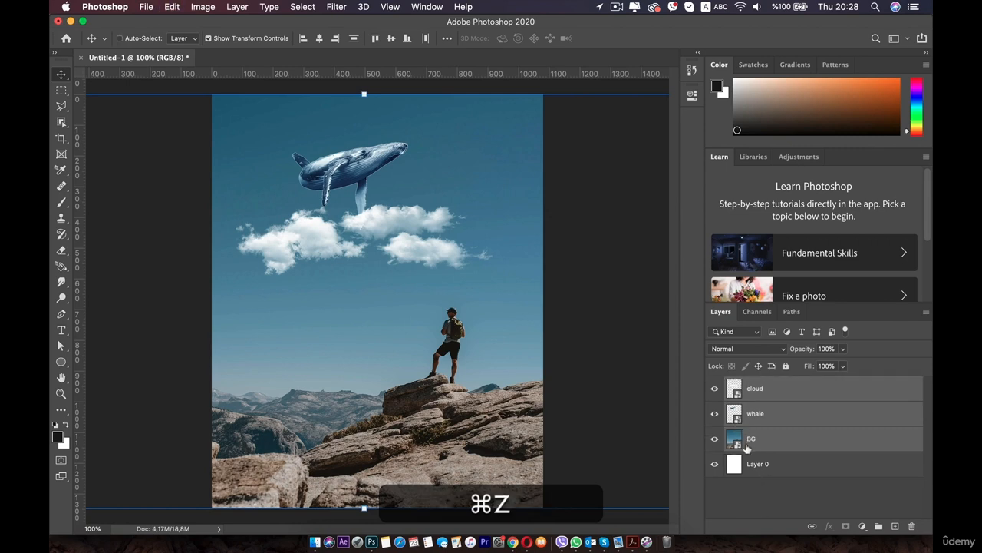
left_click(751, 489)
Move the cloud slightly down and left, below the whale.
left_click(520, 322)
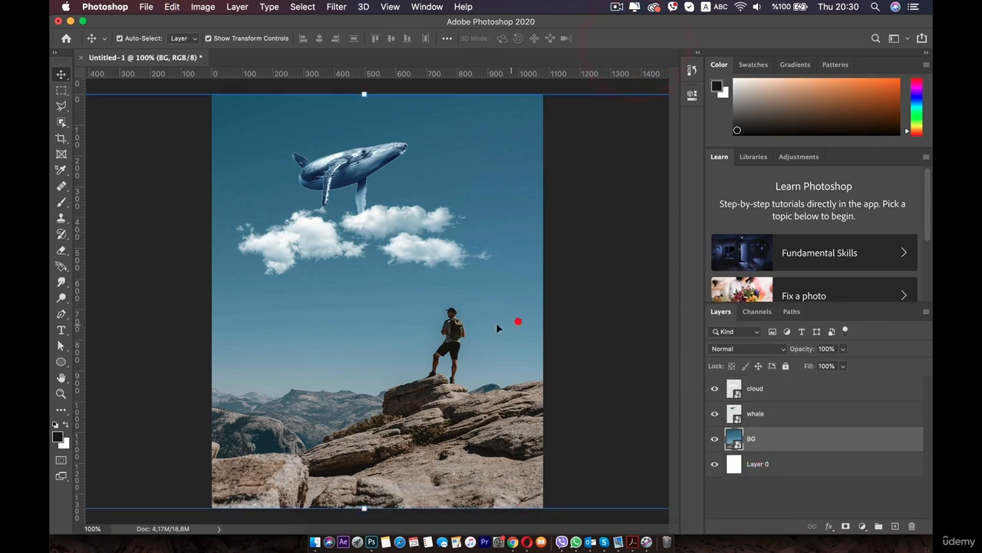
left_click_drag(435, 248, 354, 257)
Link the whale and cloud layers, and move them together to the right by moving the whale.
left_click(333, 158)
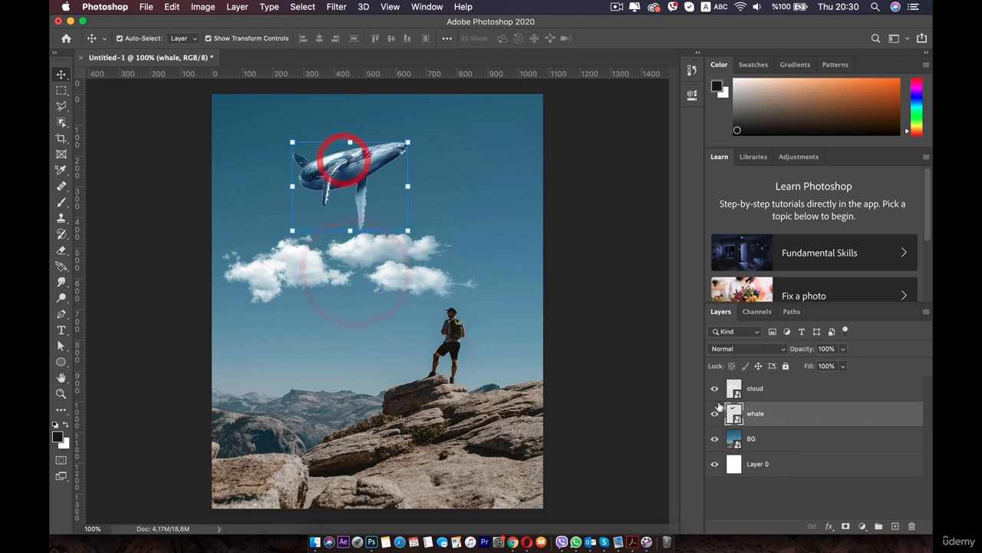
left_click(786, 392, "shift")
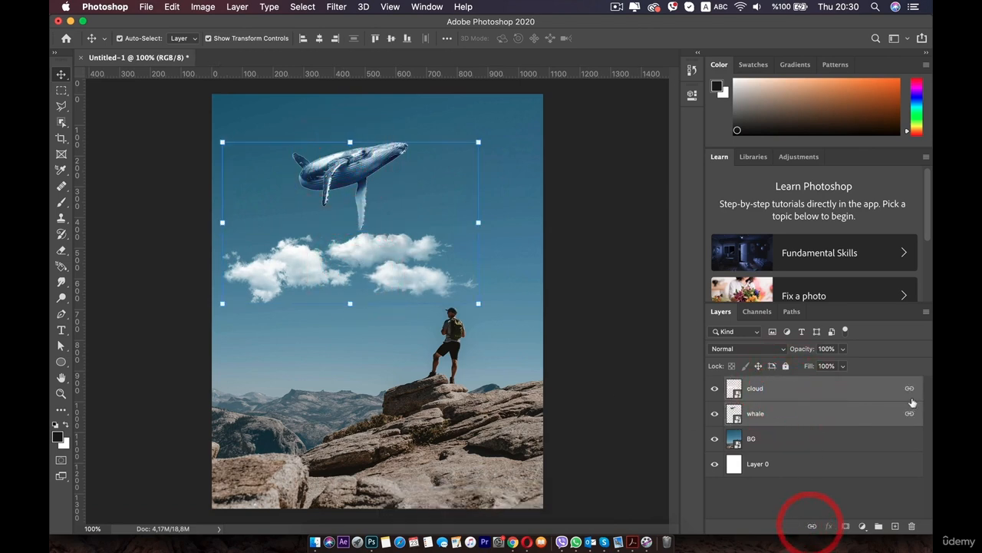
left_click(816, 483)
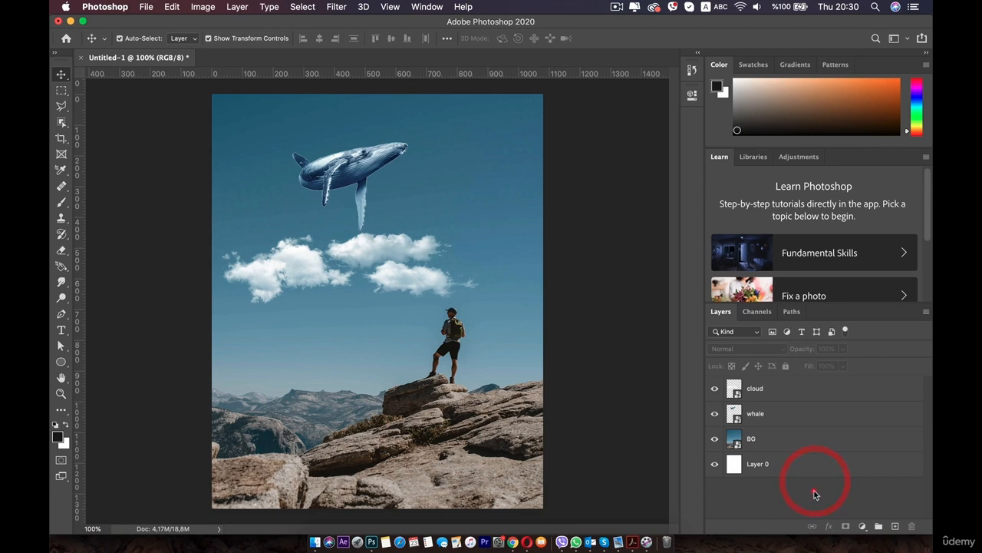
left_click_drag(322, 164, 407, 186)
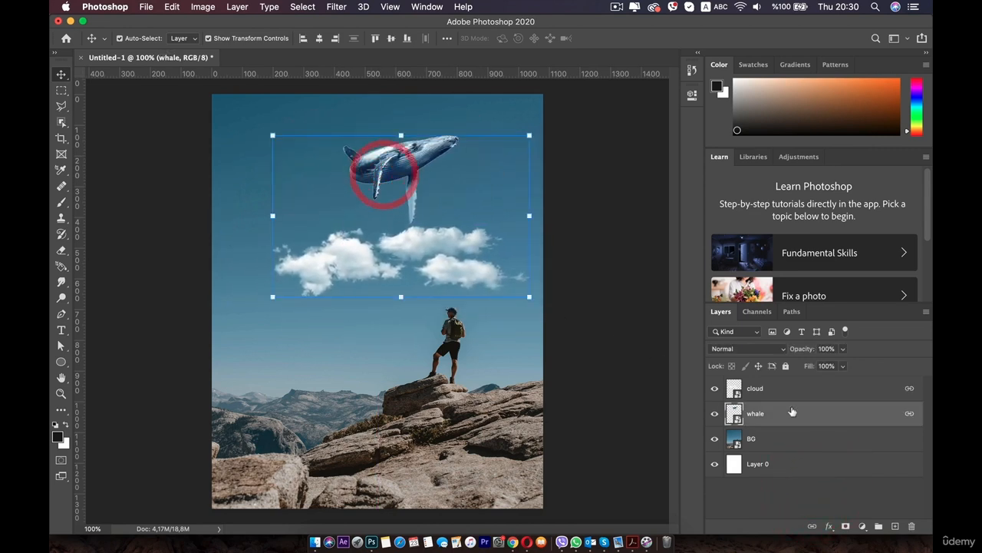
Set the whale layer's blend mode to Linear Burn and lower its opacity.
left_click(784, 349)
left_click(731, 400)
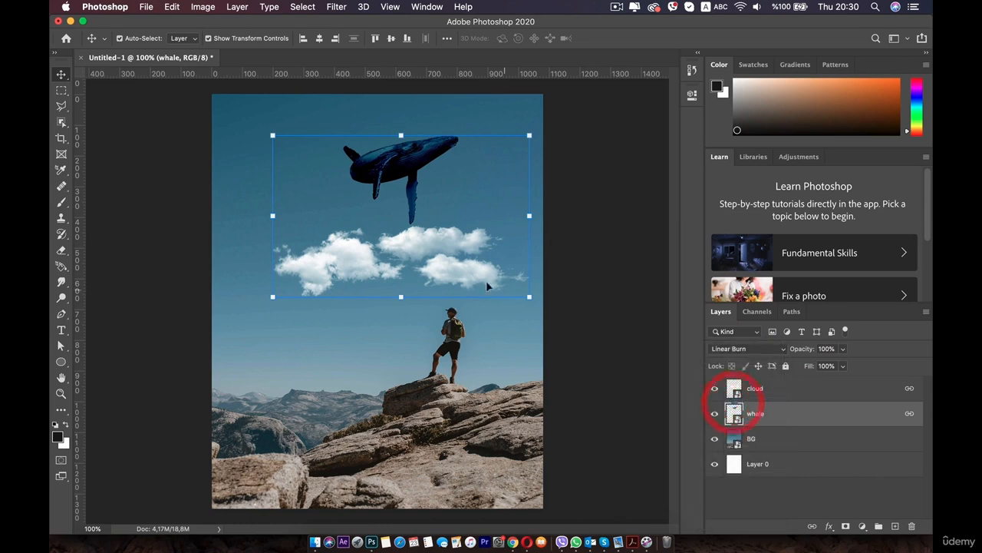
left_click(842, 349)
left_click_drag(847, 365, 787, 366)
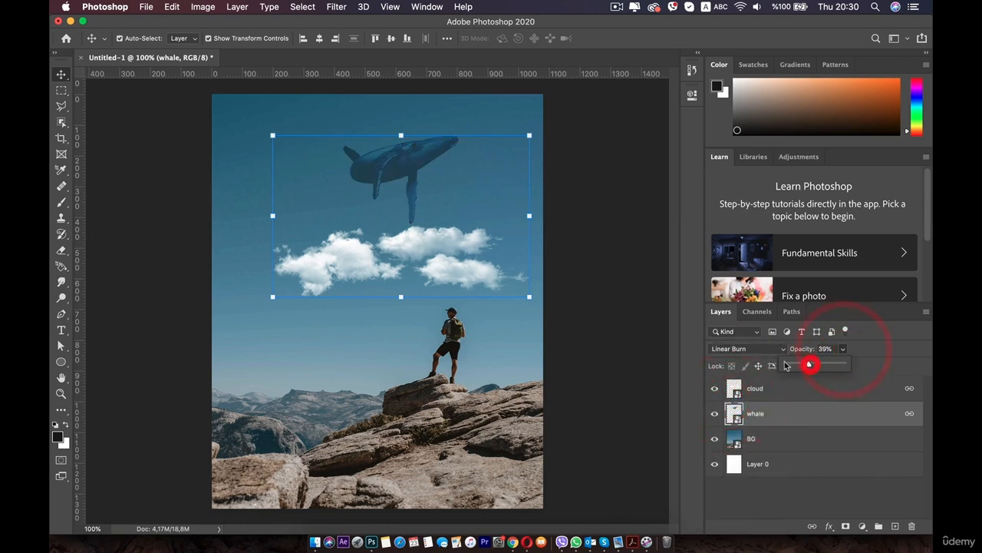
Move the linked whale and cloud down and left together by moving the cloud, and keep the cloud layer's blend mode at Normal.
left_click_drag(414, 239, 403, 256)
left_click(783, 348)
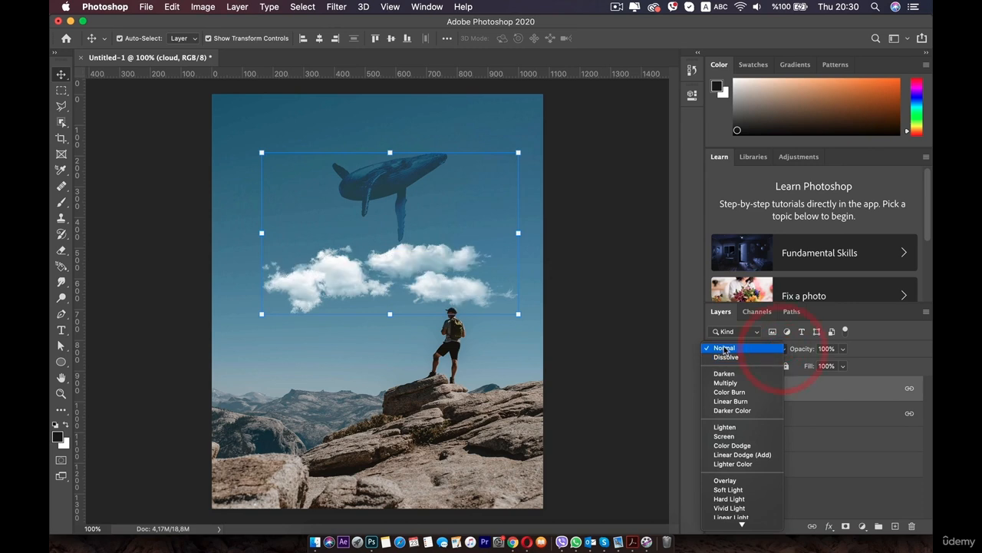
left_click(724, 348)
Restore the whale layer's blend mode to Normal and its opacity to 100%, and deselect the layers.
left_click(835, 413)
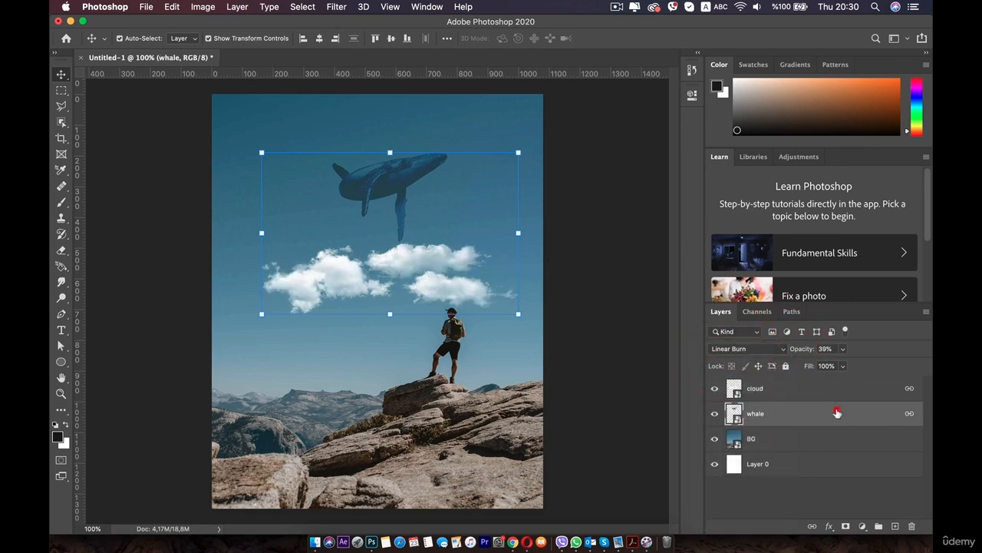
left_click(753, 349)
left_click(729, 295)
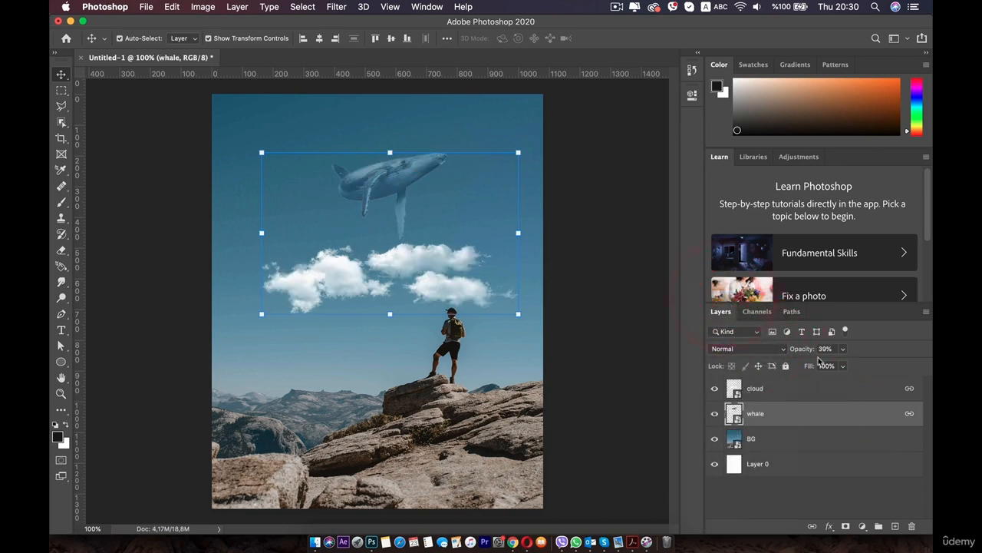
left_click(844, 350)
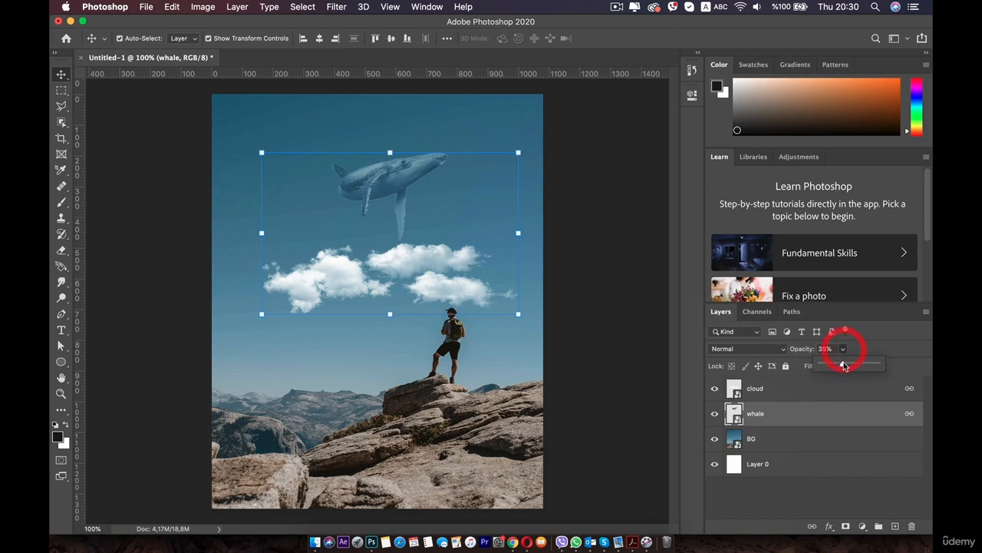
left_click(798, 483)
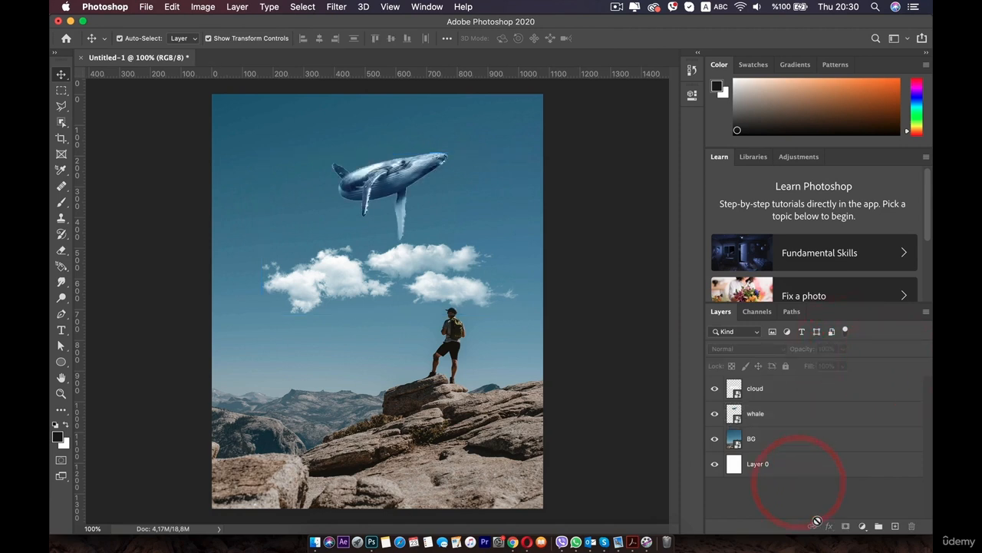
Select the whale and cloud layers together, unlink them, and clear the layer selection.
left_click(767, 413)
left_click(783, 390, "shift")
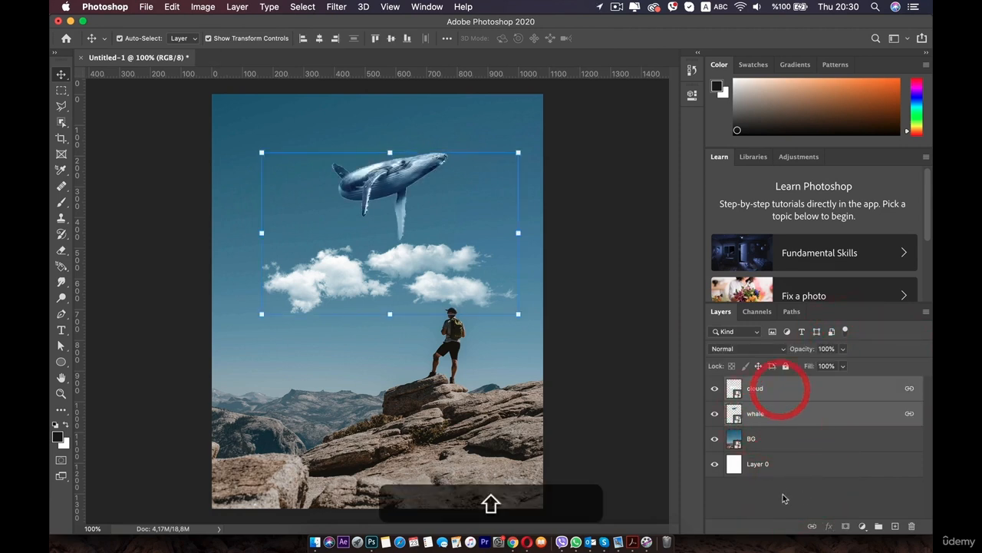
left_click(812, 526)
left_click(812, 527)
left_click(797, 485)
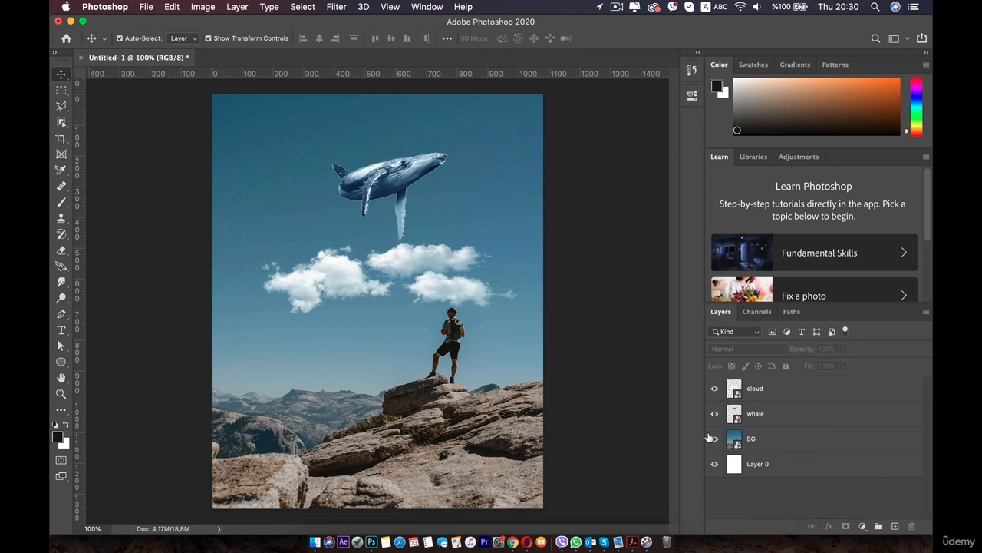